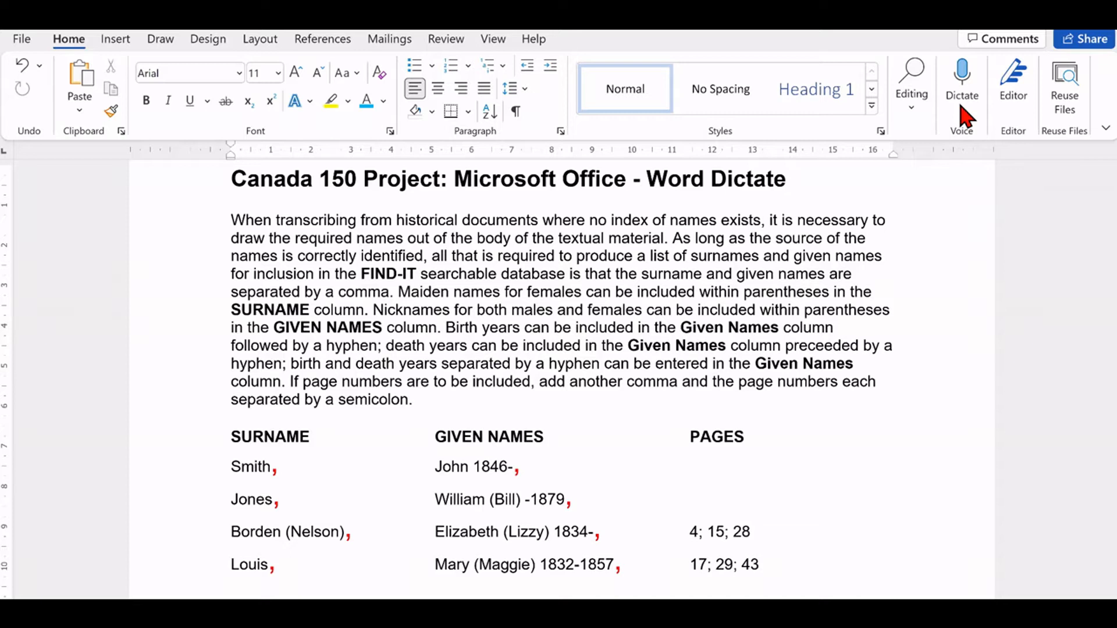
# - Turn on dictation and dictate the four sample name entries as comma-separated lines below the table, with birth/death years and page numbers
pyautogui.click(963, 93)
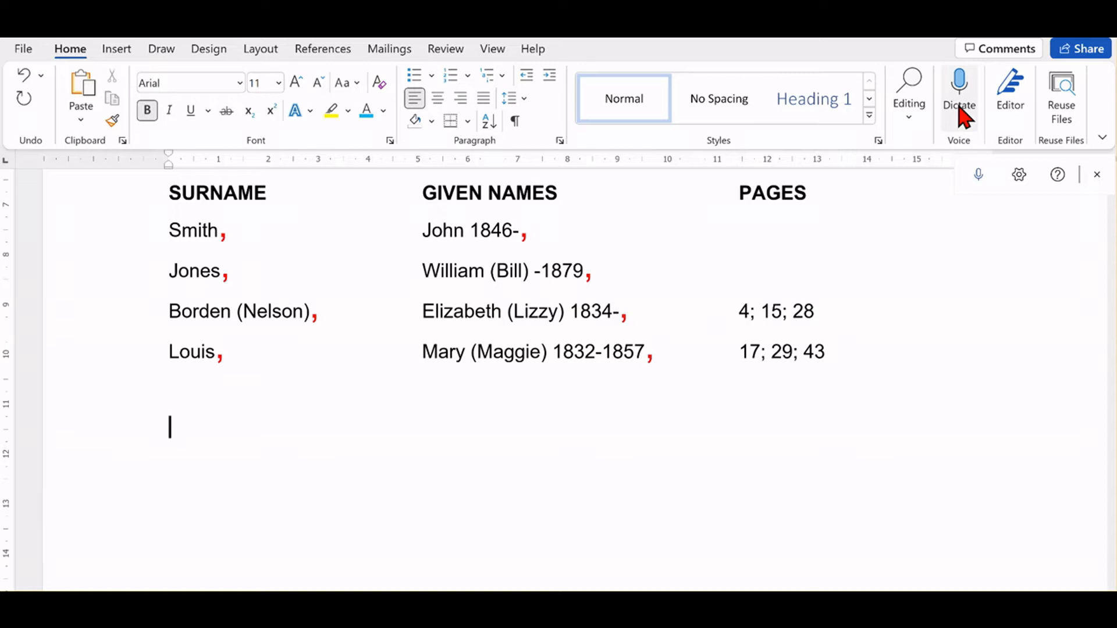
pyautogui.click(958, 95)
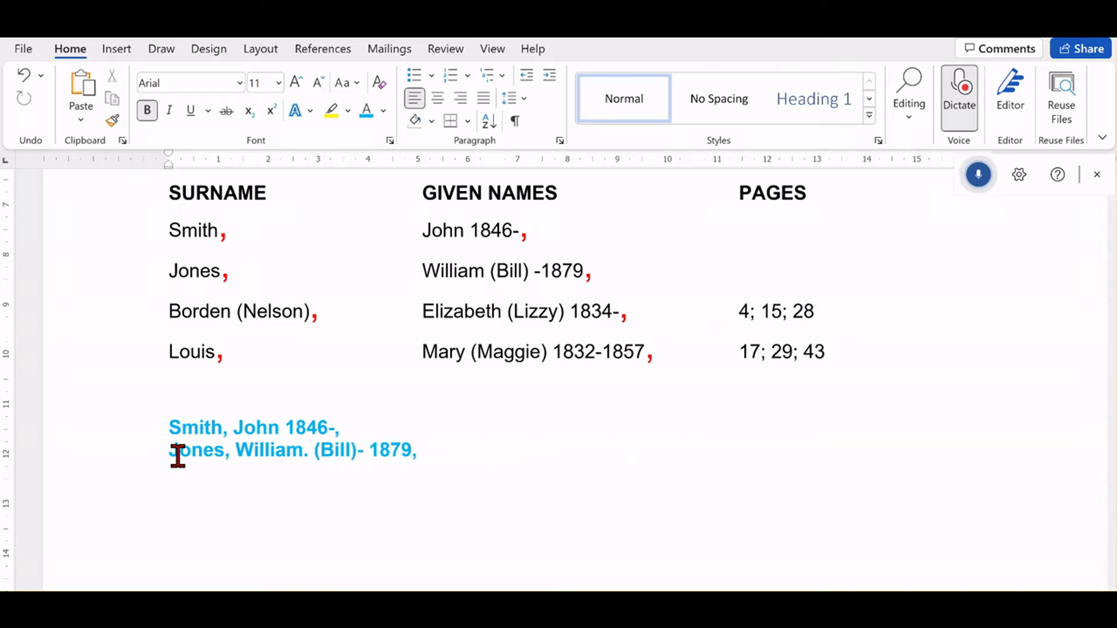
pyautogui.click(193, 472)
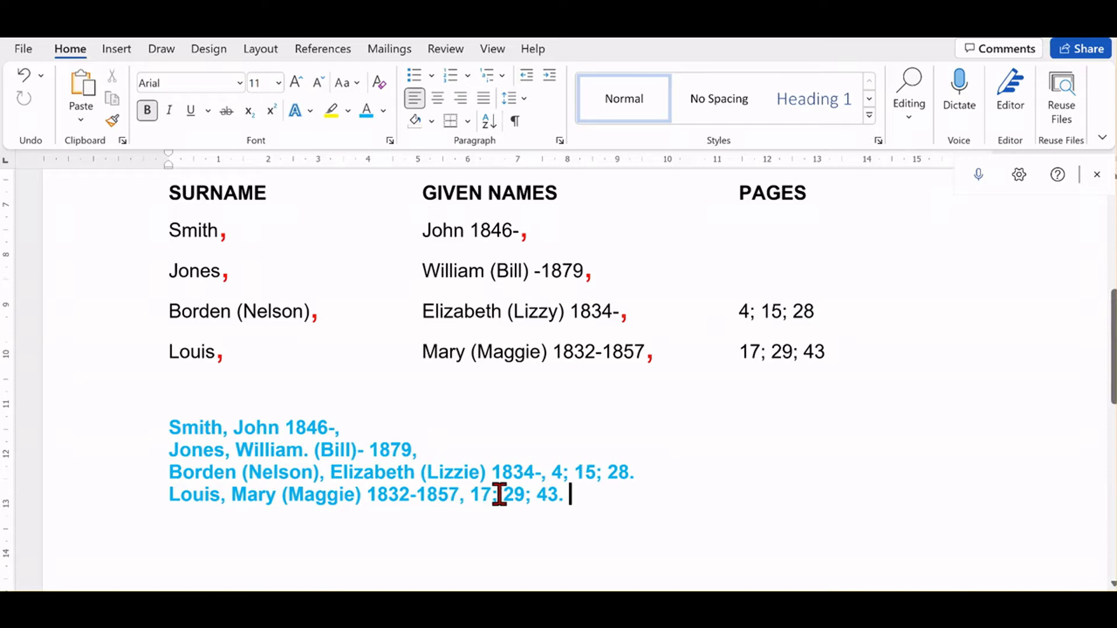
# - Copy the four dictated lines into a new blank document
pyautogui.moveTo(567, 504); pyautogui.dragTo(184, 435)
pyautogui.hotkey('ctrl', 'c')
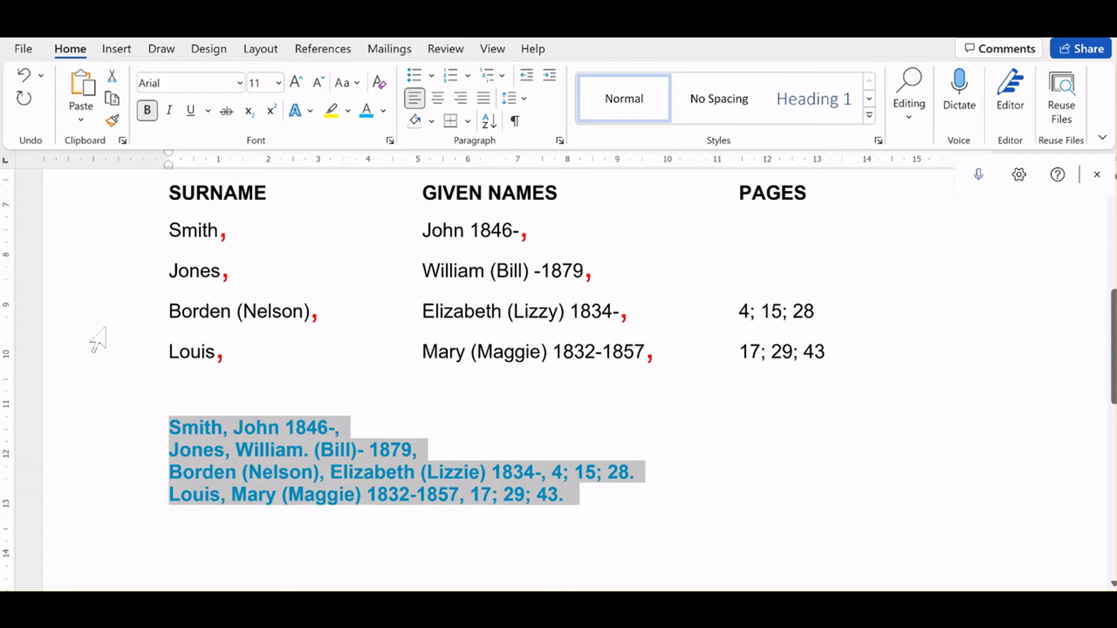
pyautogui.click(20, 48)
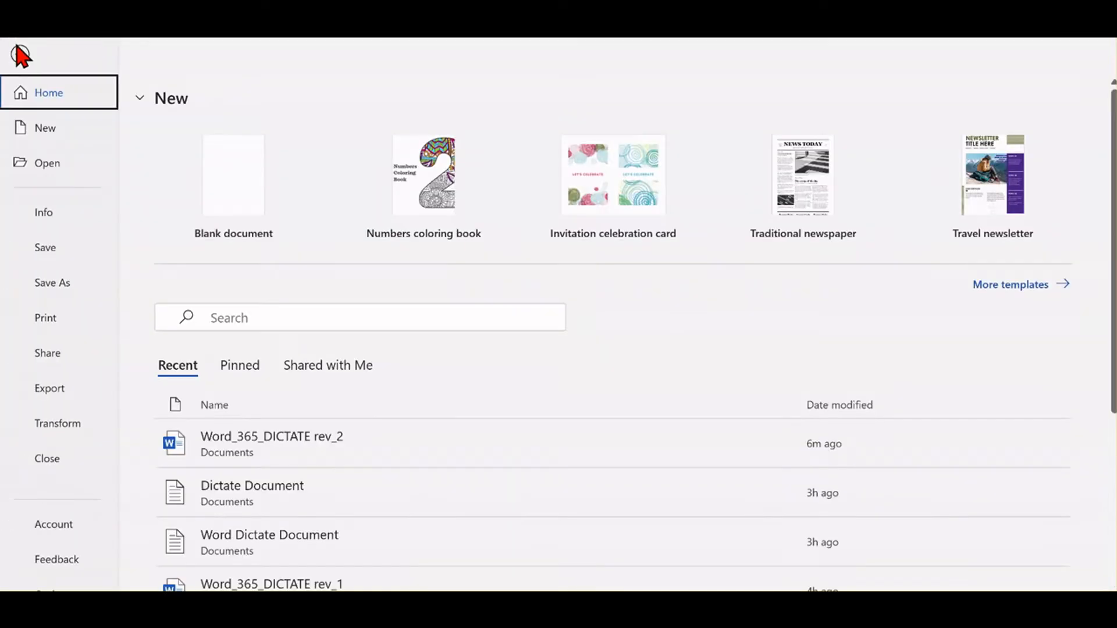
pyautogui.click(247, 185)
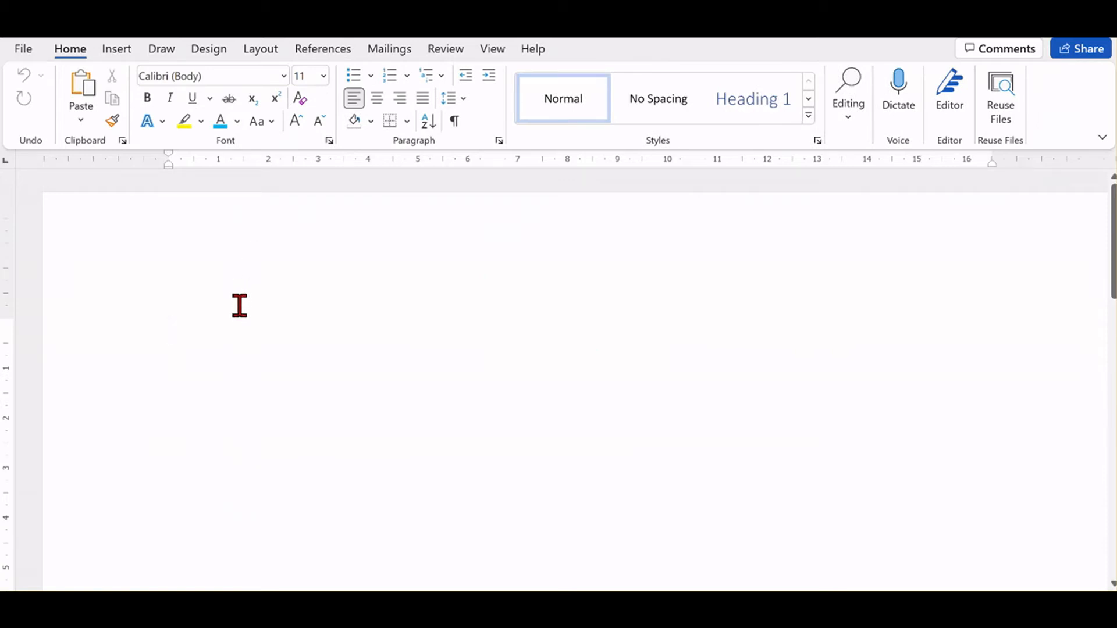
pyautogui.hotkey('ctrl', 'v')
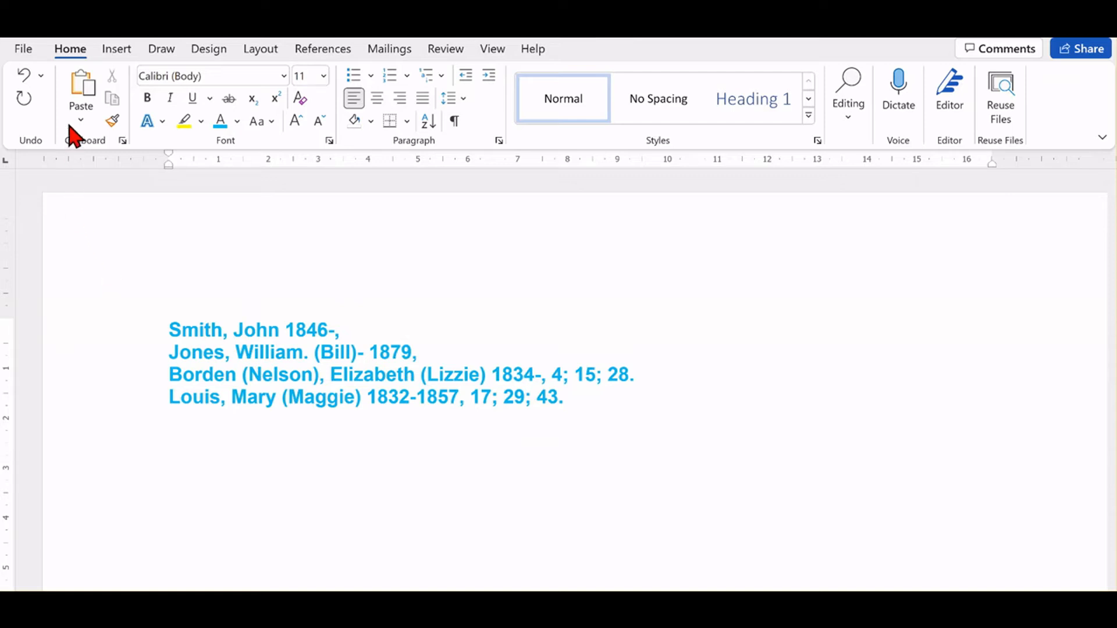
# - Save the document in the Documents folder on this PC as plain text named Word Dictate Document, using Windows (Default) encoding
pyautogui.click(23, 51)
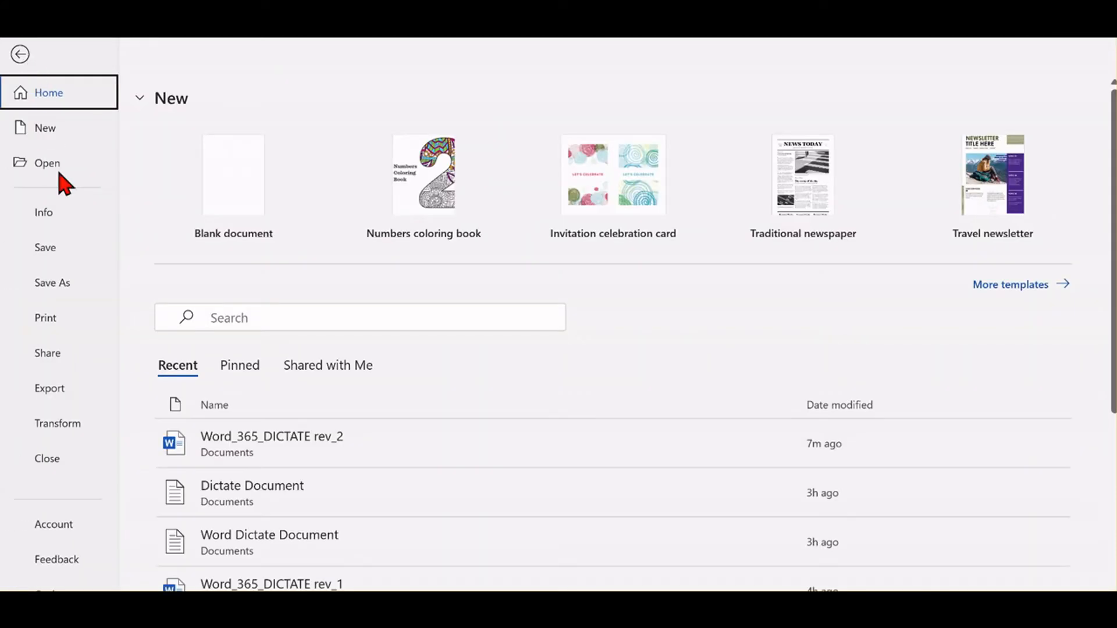
pyautogui.click(51, 283)
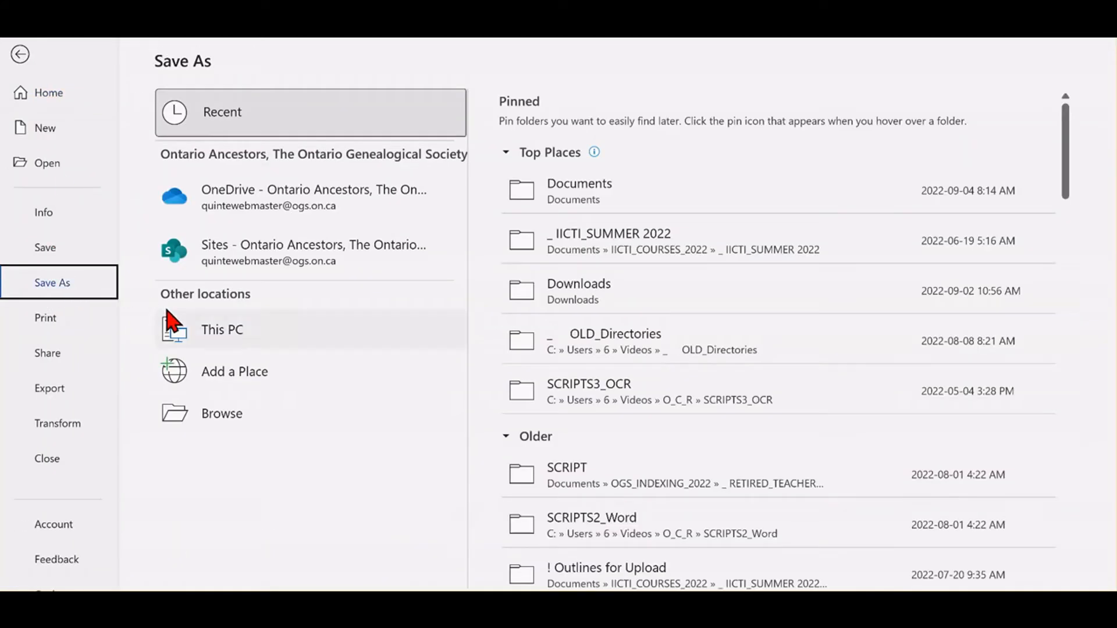
pyautogui.click(220, 335)
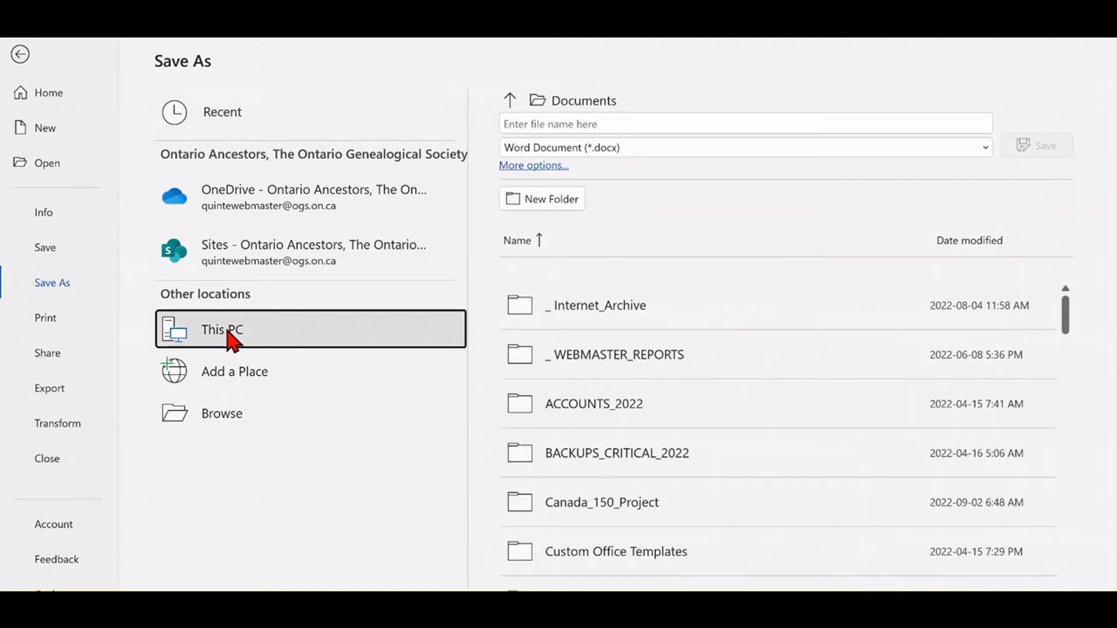
pyautogui.click(558, 126)
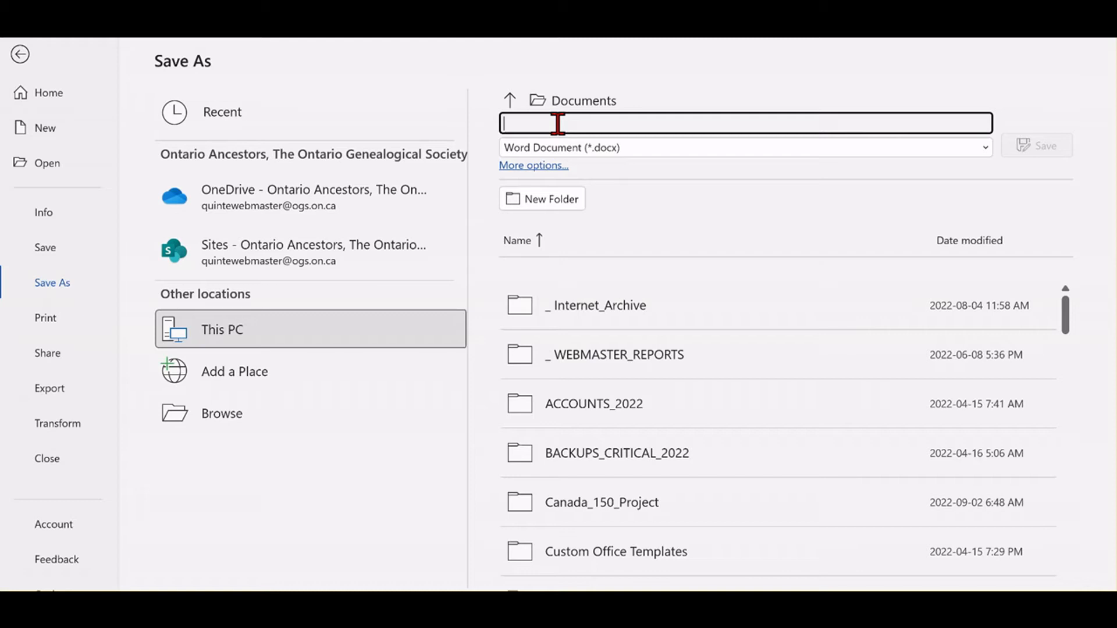
pyautogui.write('Word')
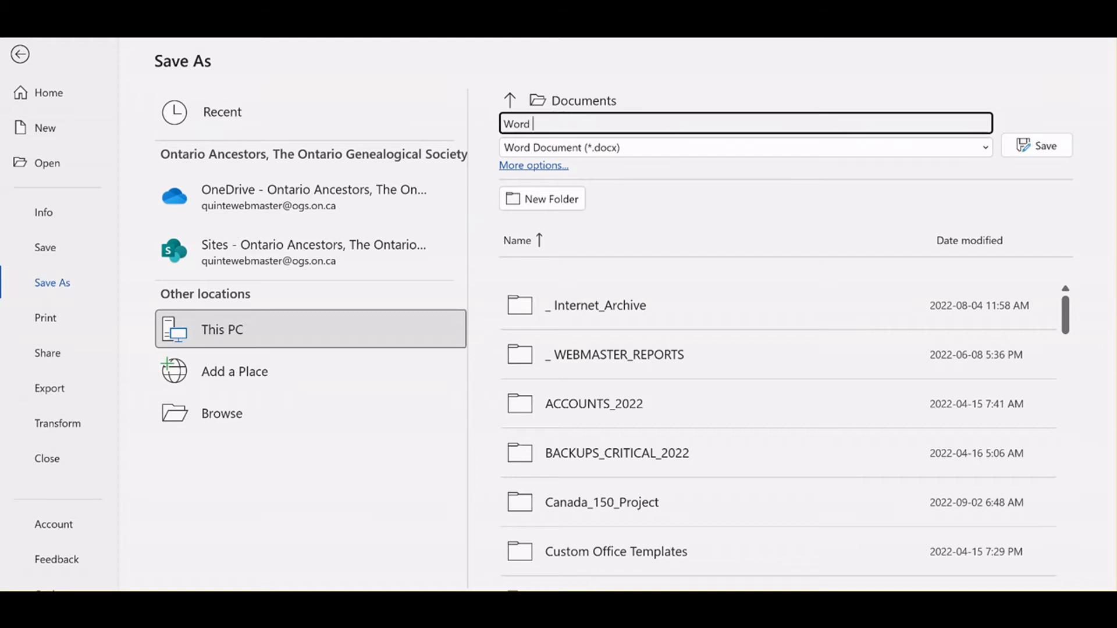
pyautogui.write(' Dictate Document')
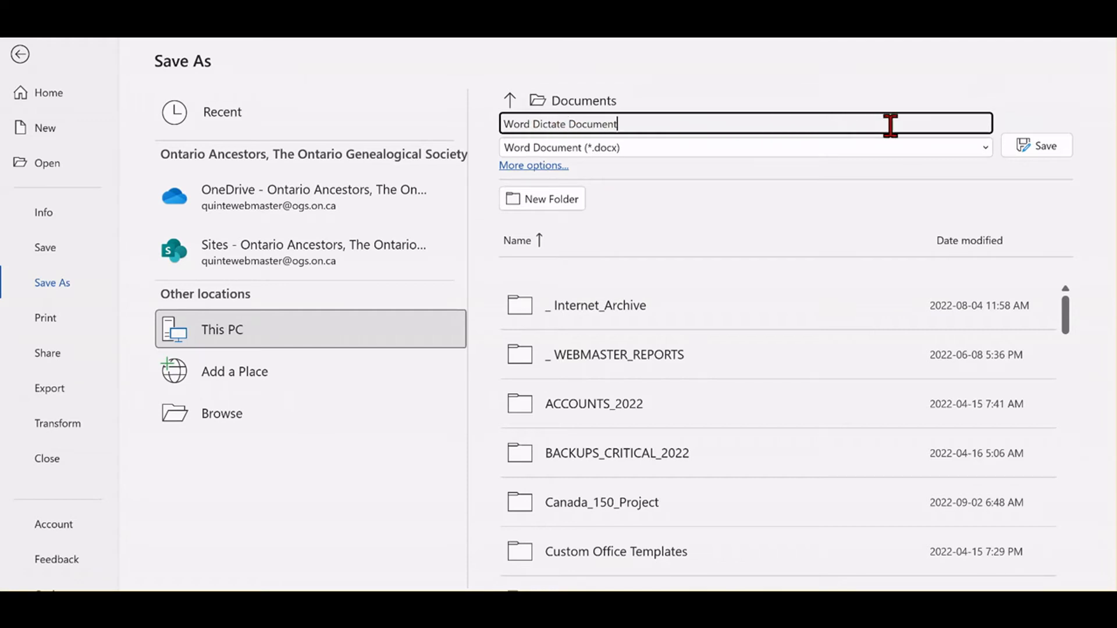
pyautogui.click(986, 152)
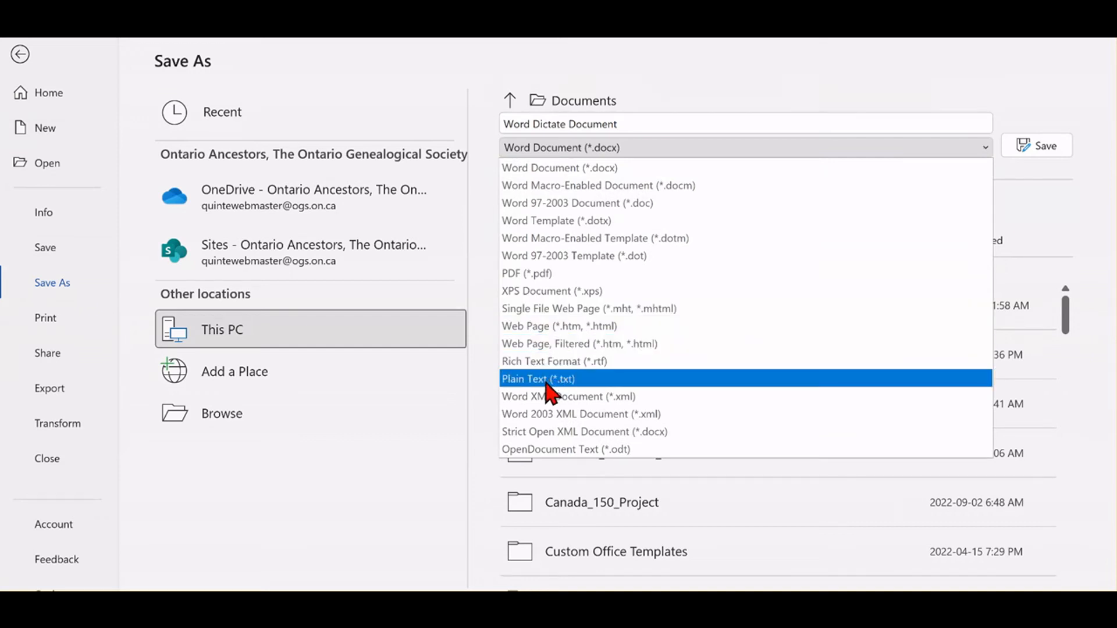
pyautogui.click(547, 384)
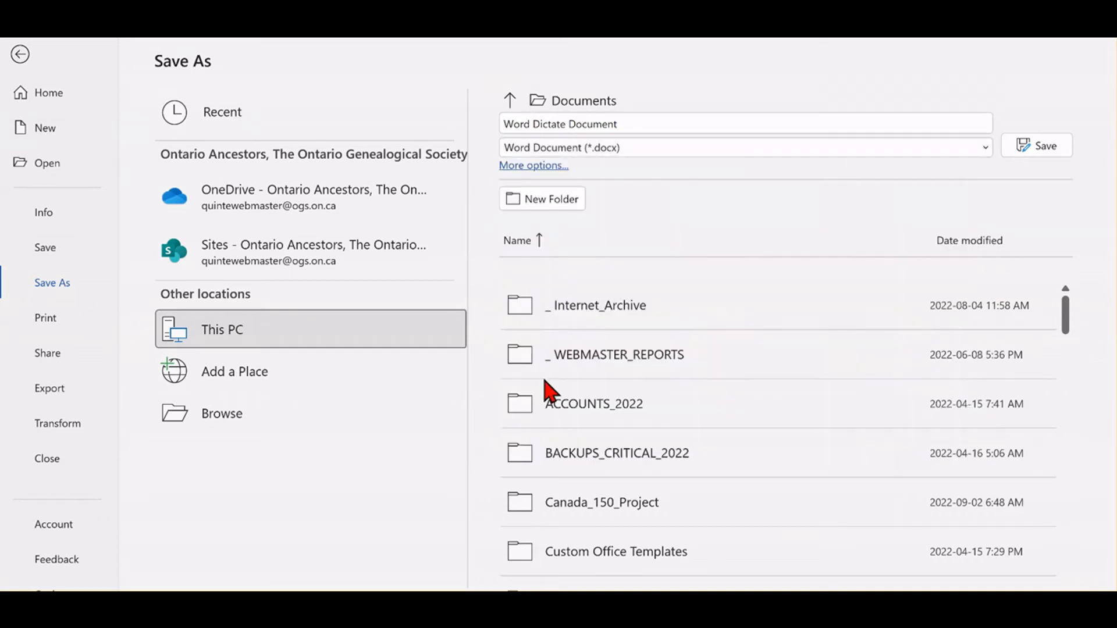
pyautogui.click(1044, 145)
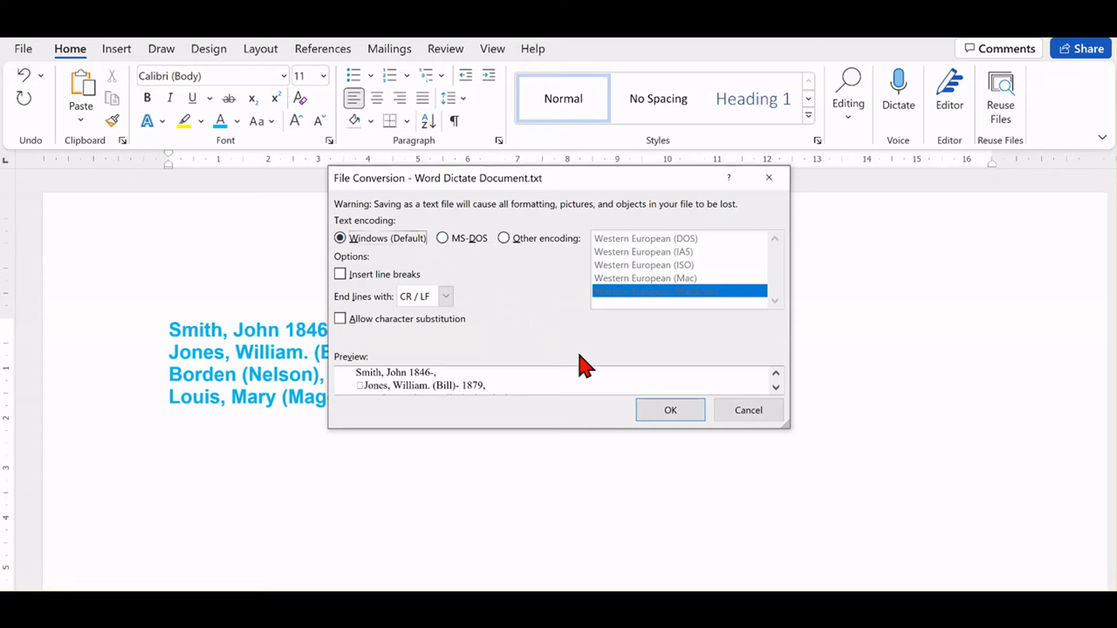
pyautogui.click(666, 409)
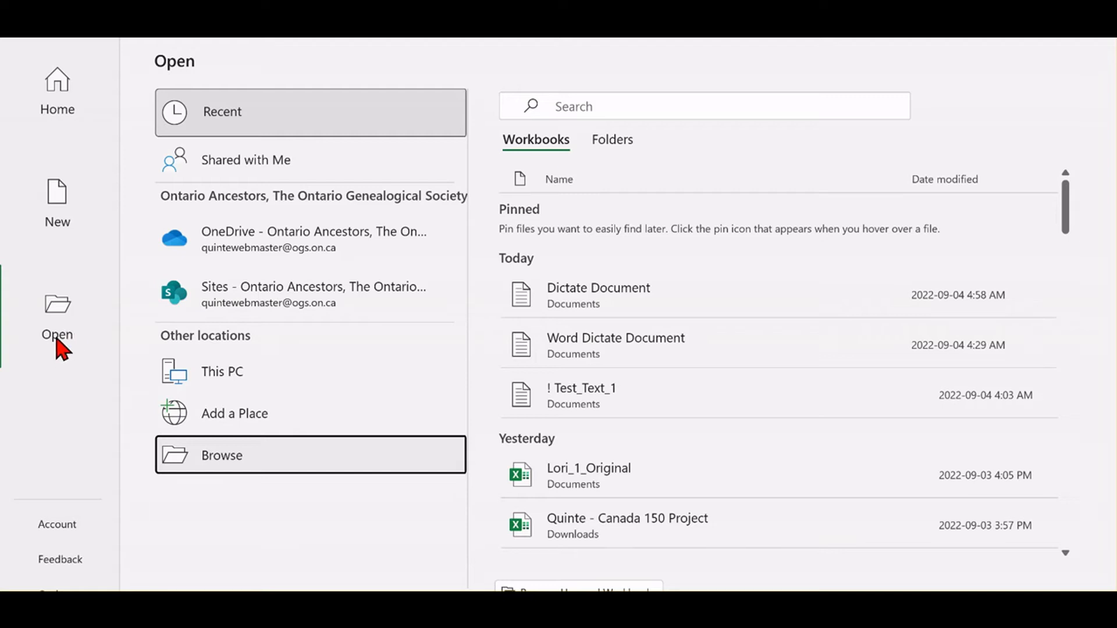
# - In Excel, show all file types in the Documents folder and open the text file Word Dictate Document as read-only
pyautogui.click(66, 337)
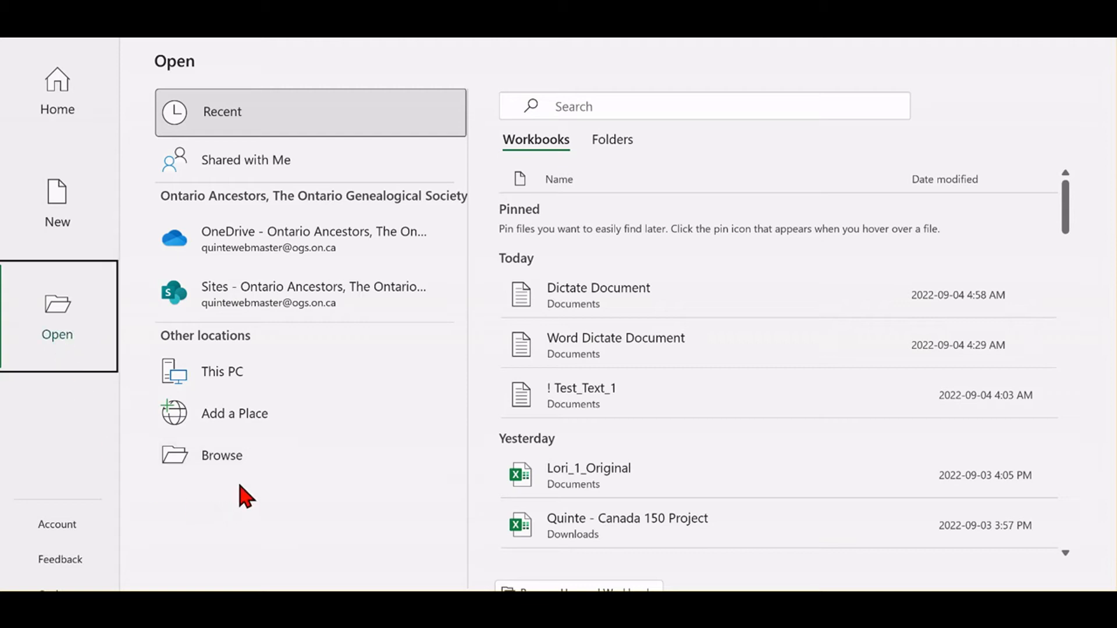
pyautogui.click(218, 461)
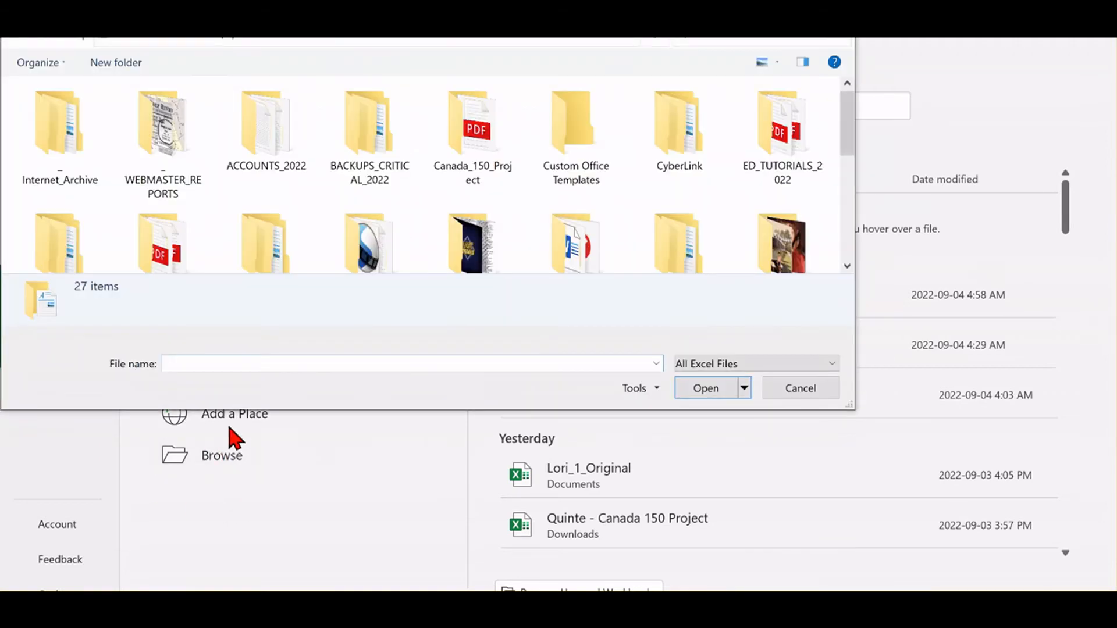
pyautogui.click(144, 40)
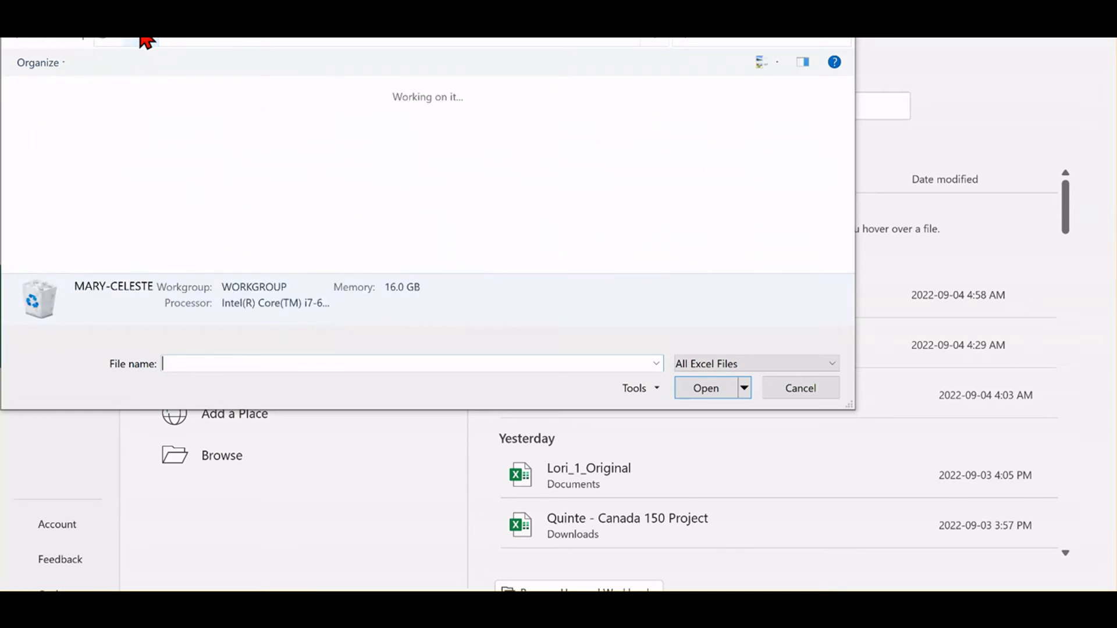
pyautogui.doubleClick(531, 125)
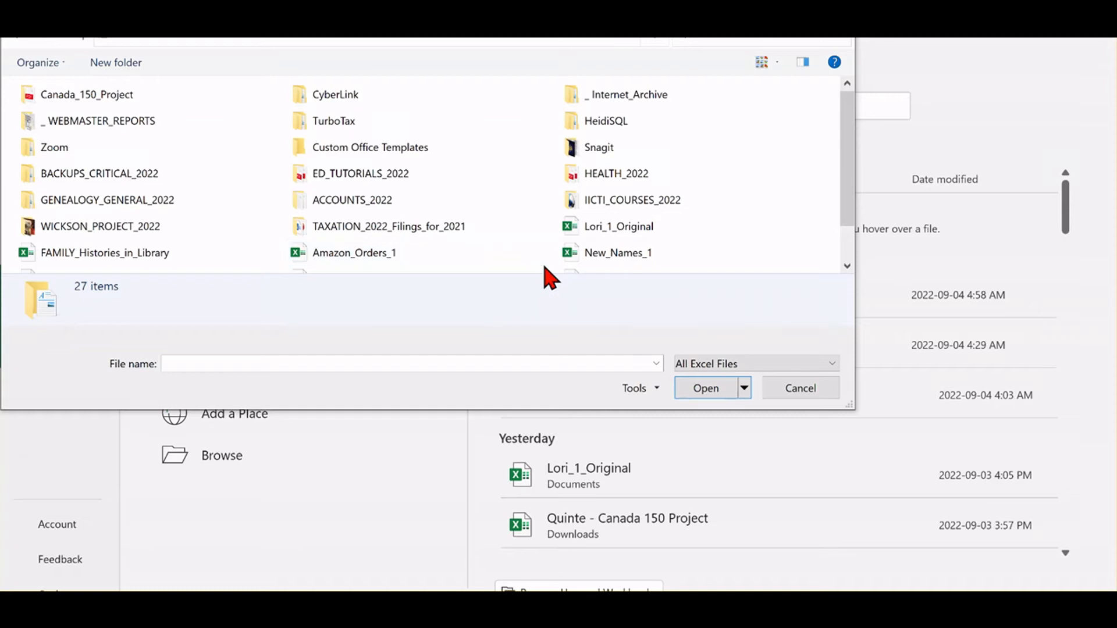
pyautogui.click(831, 365)
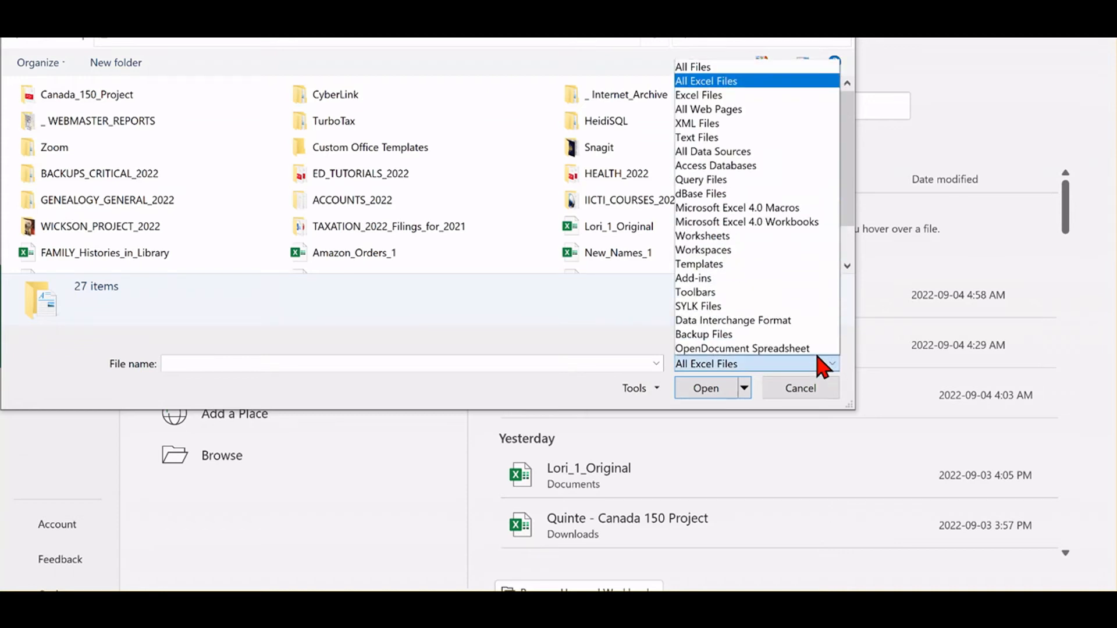
pyautogui.click(700, 67)
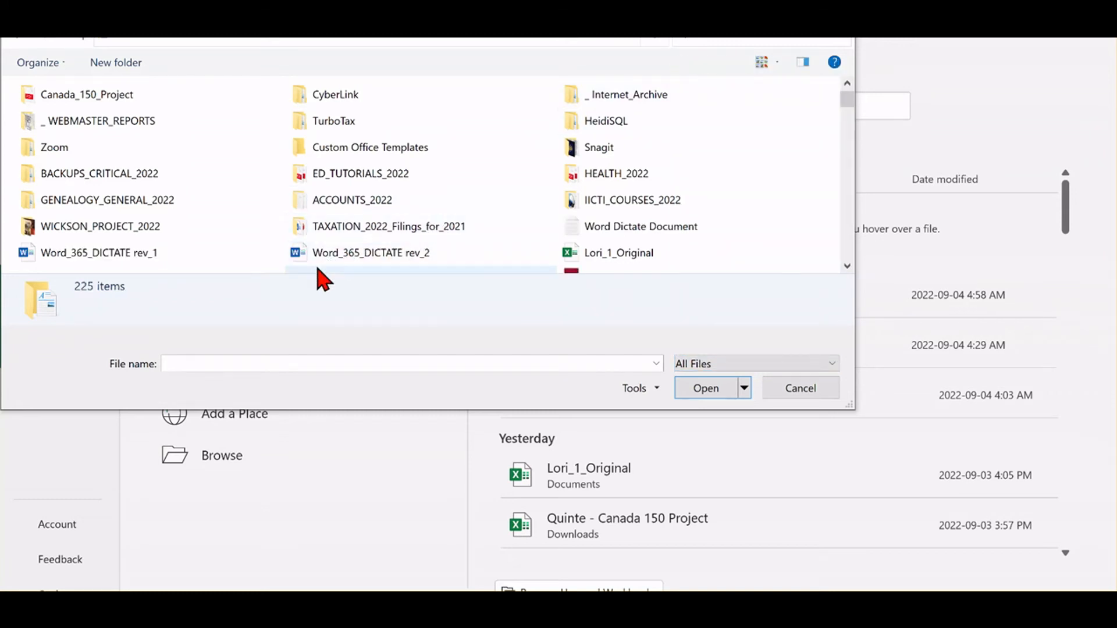
pyautogui.click(631, 228)
pyautogui.click(703, 391)
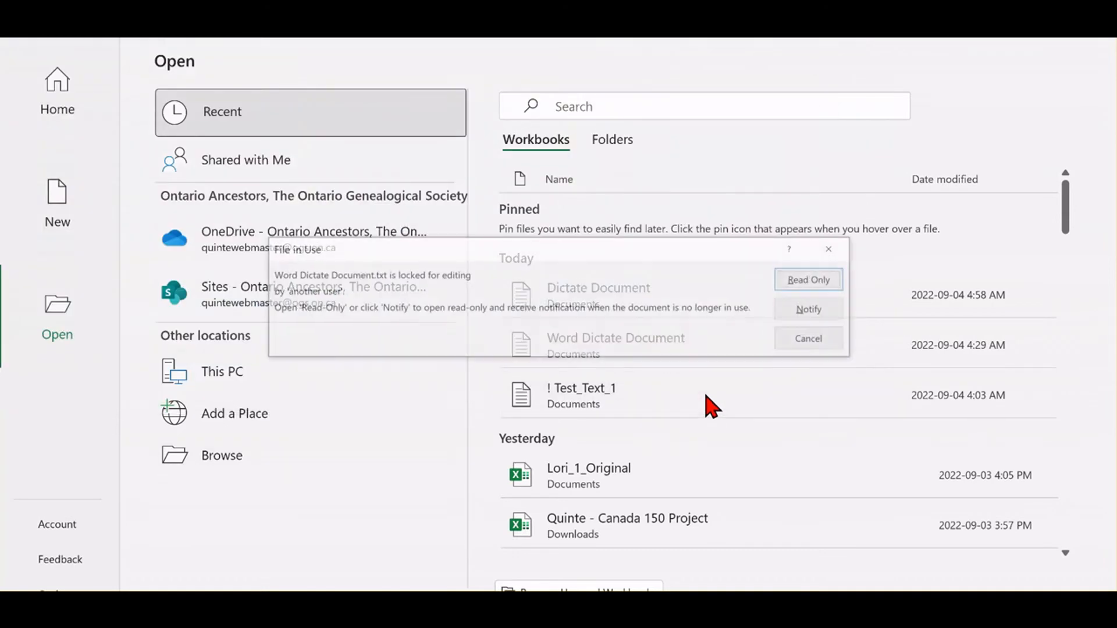
pyautogui.click(817, 283)
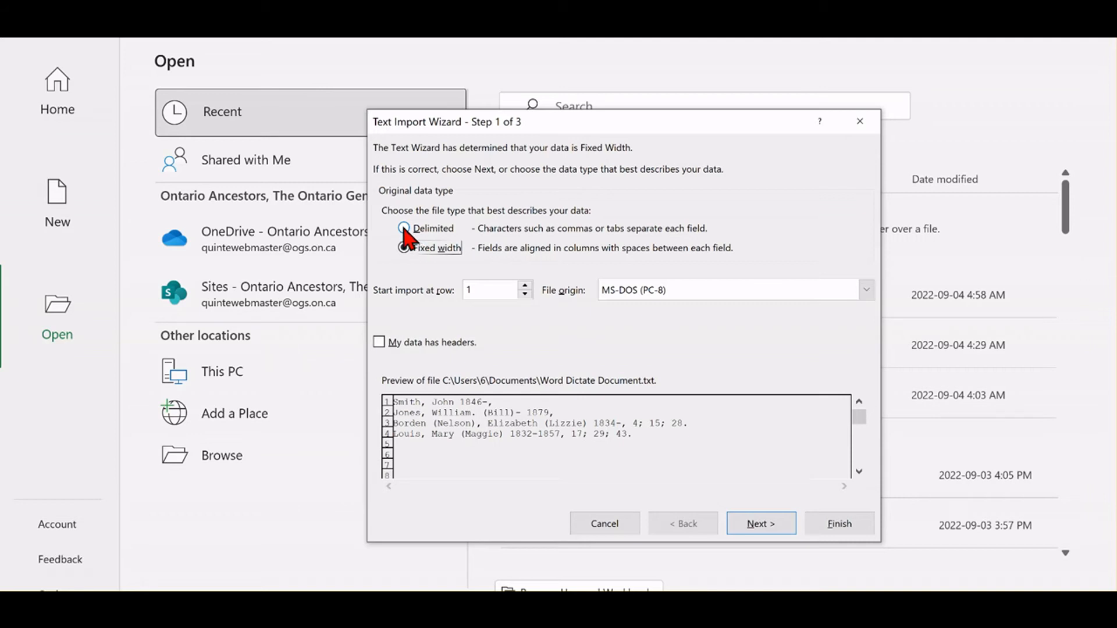
# - Import the text as delimited data, with comma as the only delimiter instead of tab
pyautogui.click(402, 230)
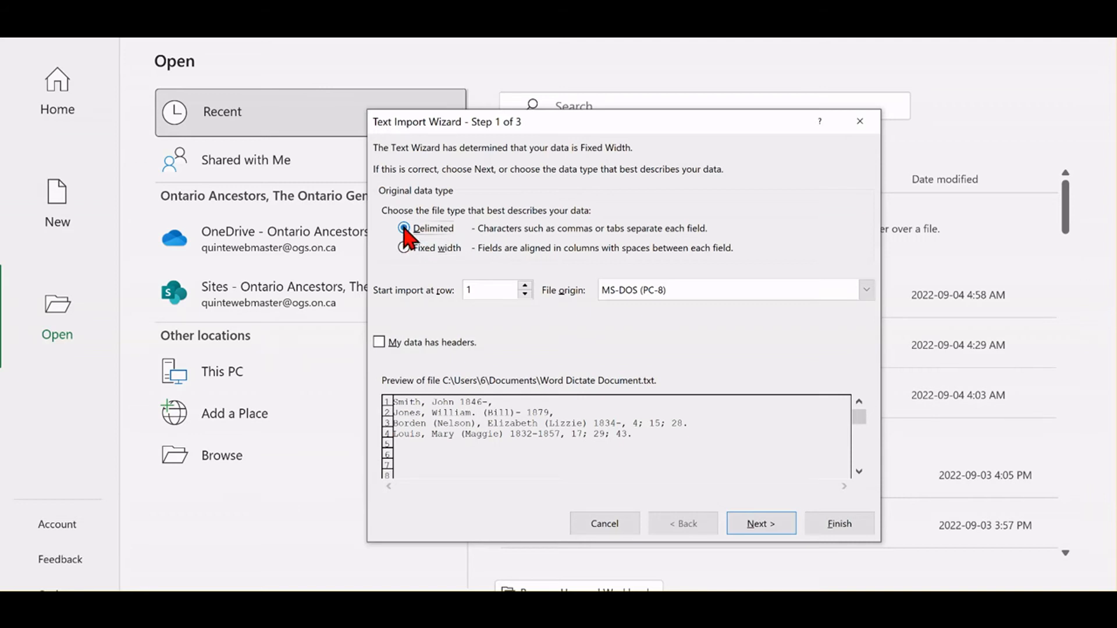
pyautogui.click(762, 525)
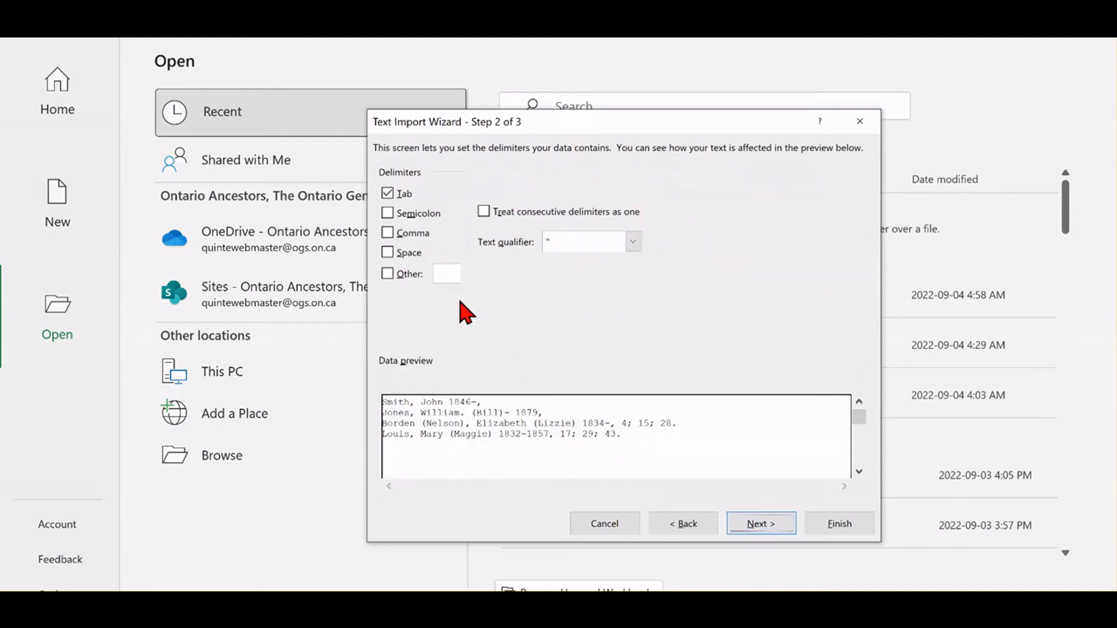
pyautogui.click(388, 233)
pyautogui.click(388, 194)
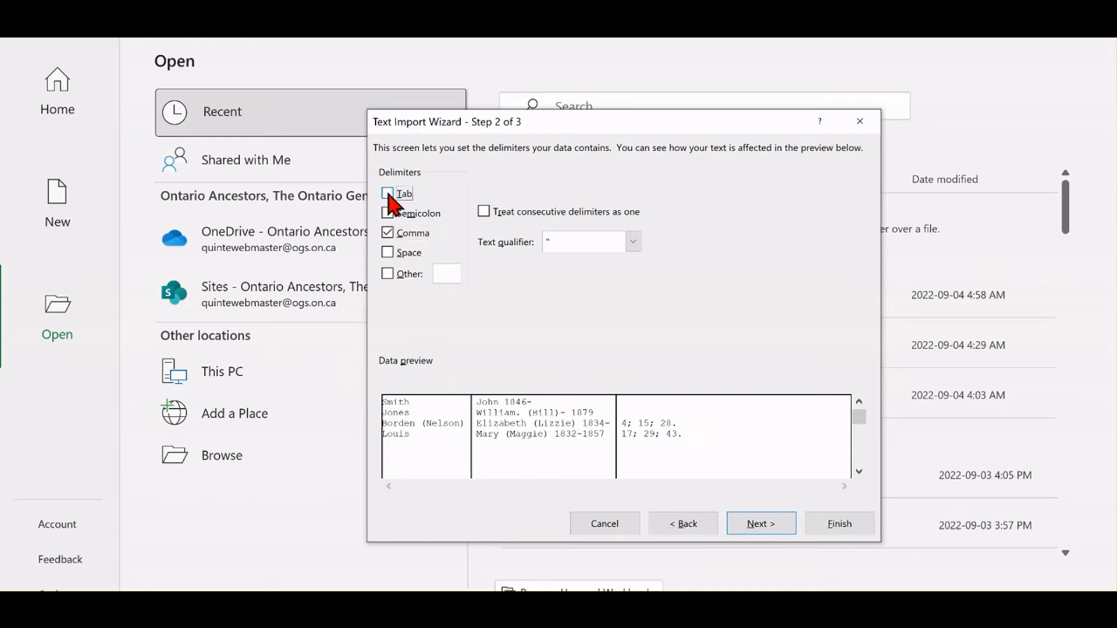
pyautogui.click(840, 526)
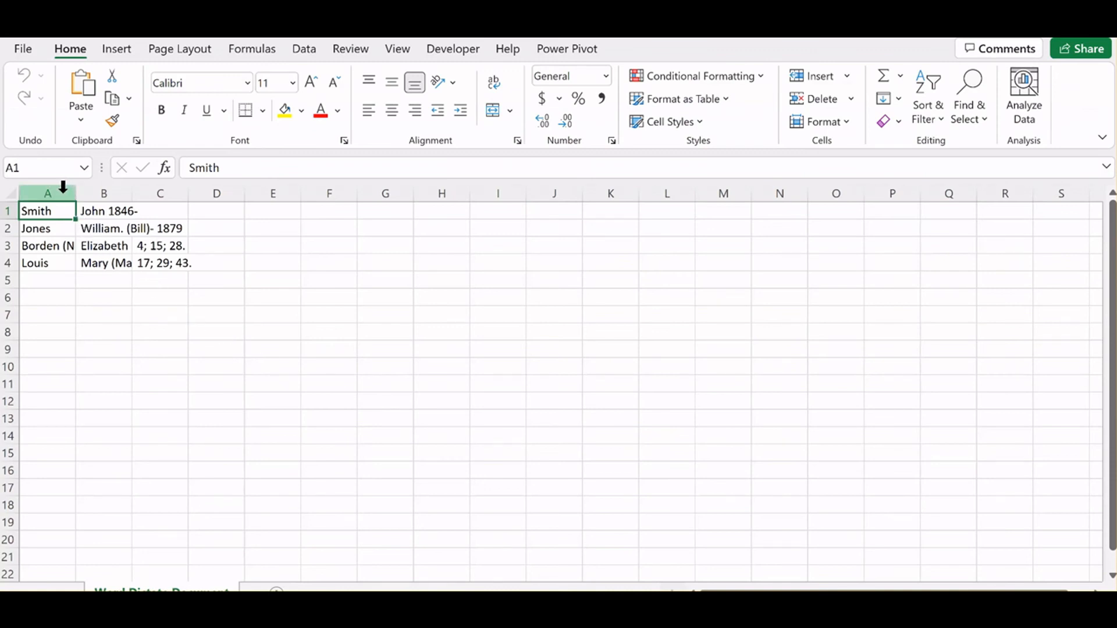
# - AutoFit the width of columns A through D
pyautogui.moveTo(65, 190); pyautogui.dragTo(210, 193)
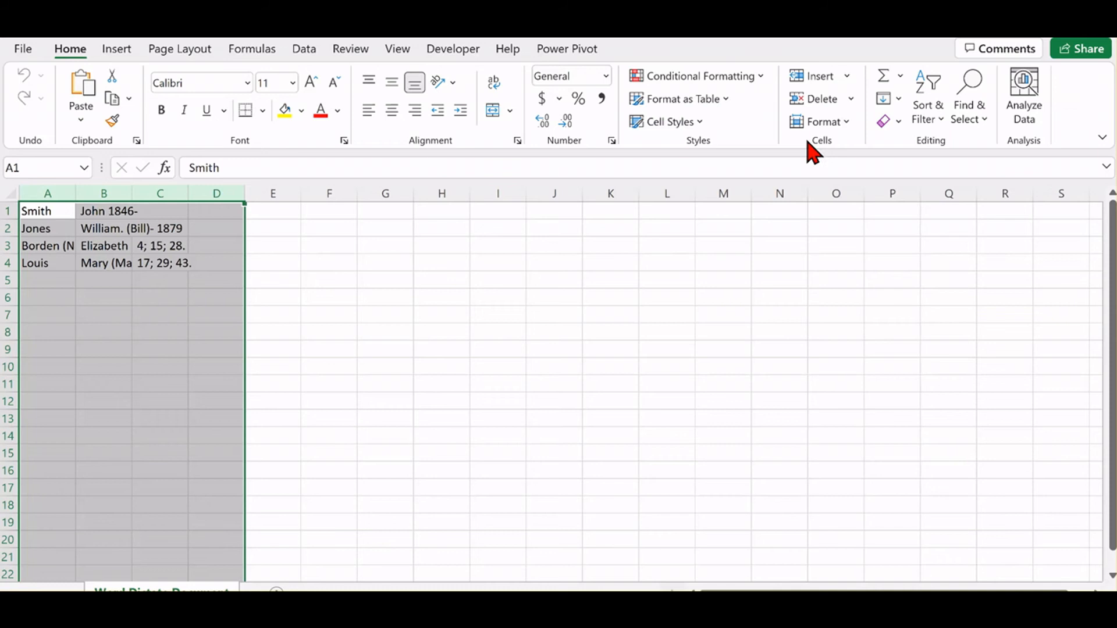
pyautogui.click(829, 122)
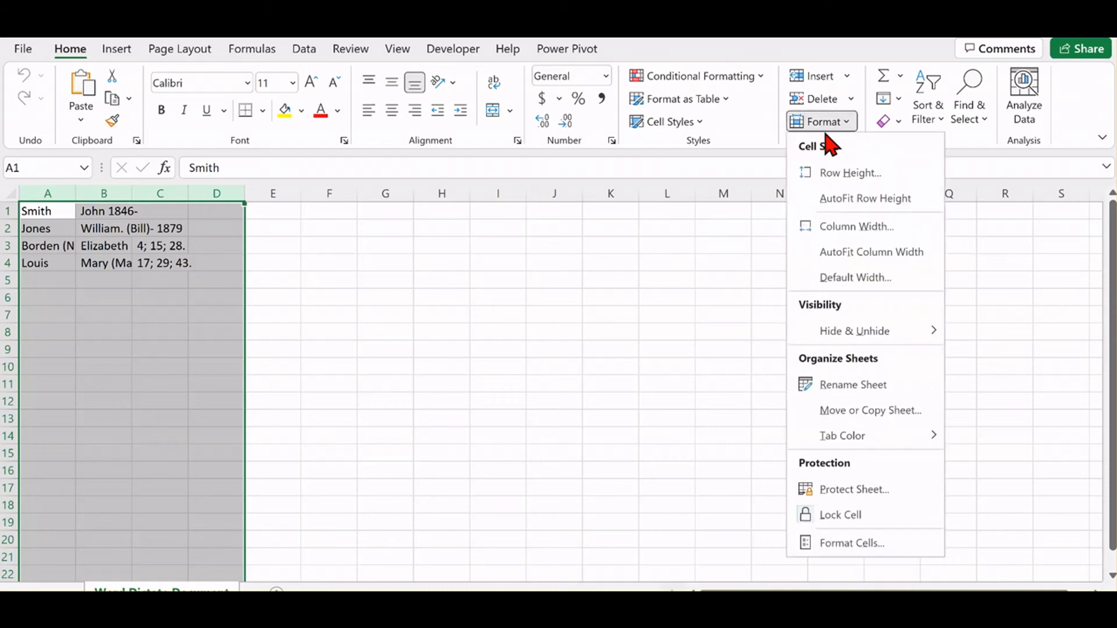
pyautogui.click(842, 252)
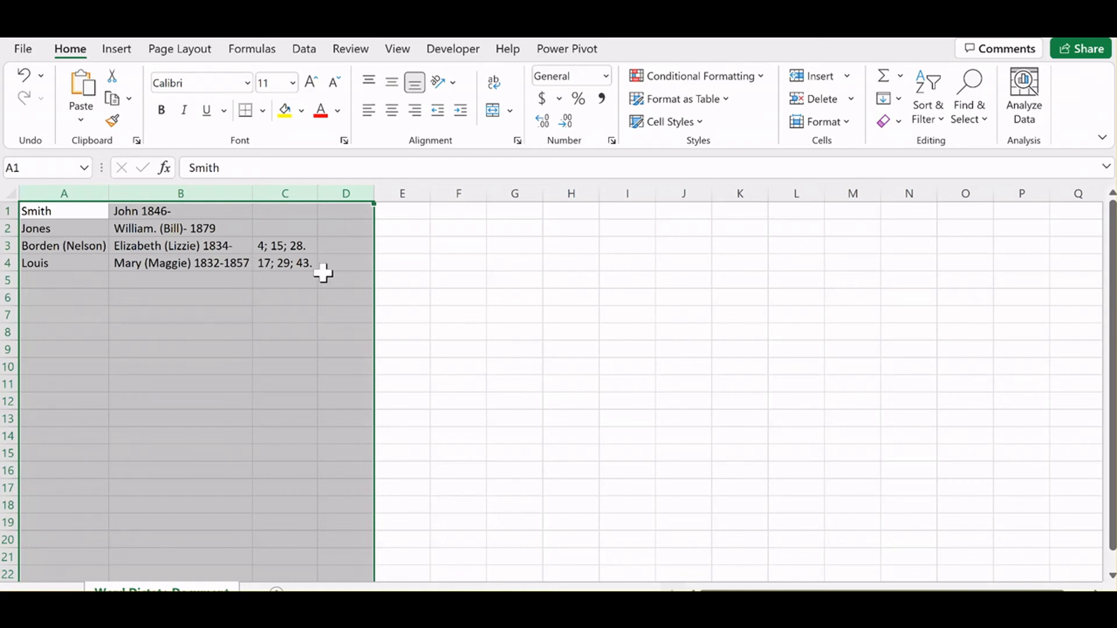
# - Remove all periods from columns A through D by replacing "." with nothing
pyautogui.click(966, 113)
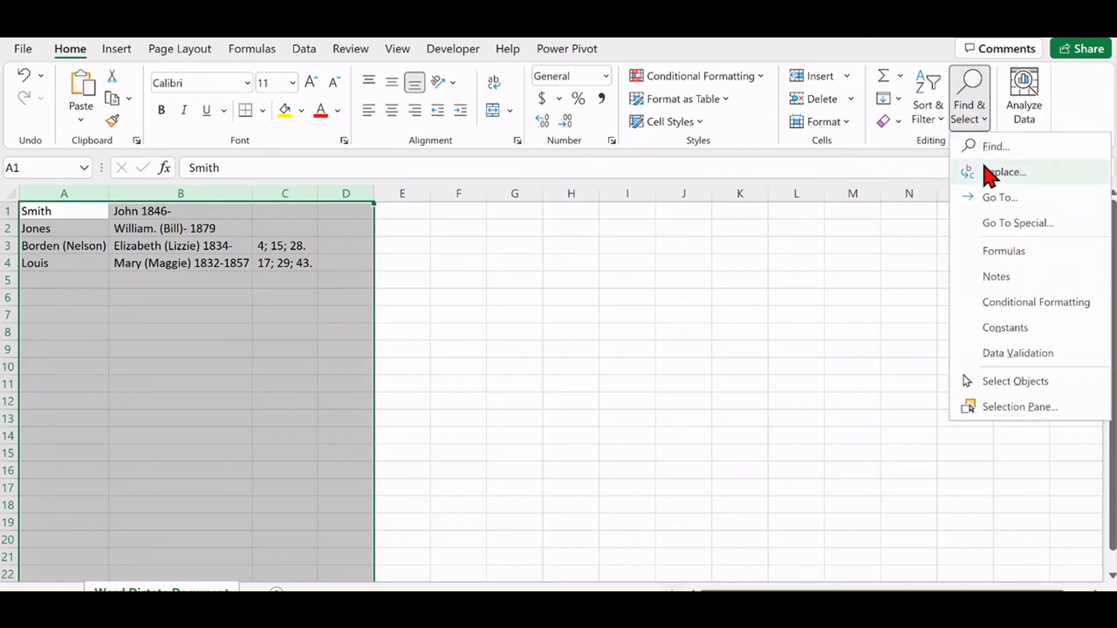
pyautogui.click(990, 173)
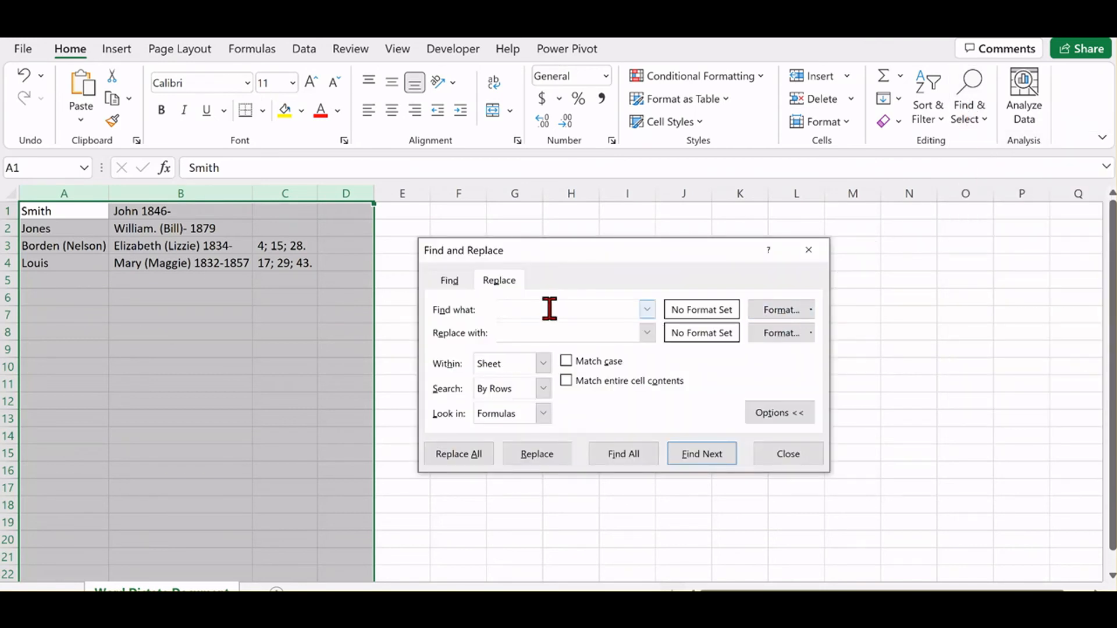
pyautogui.write('.')
pyautogui.click(469, 455)
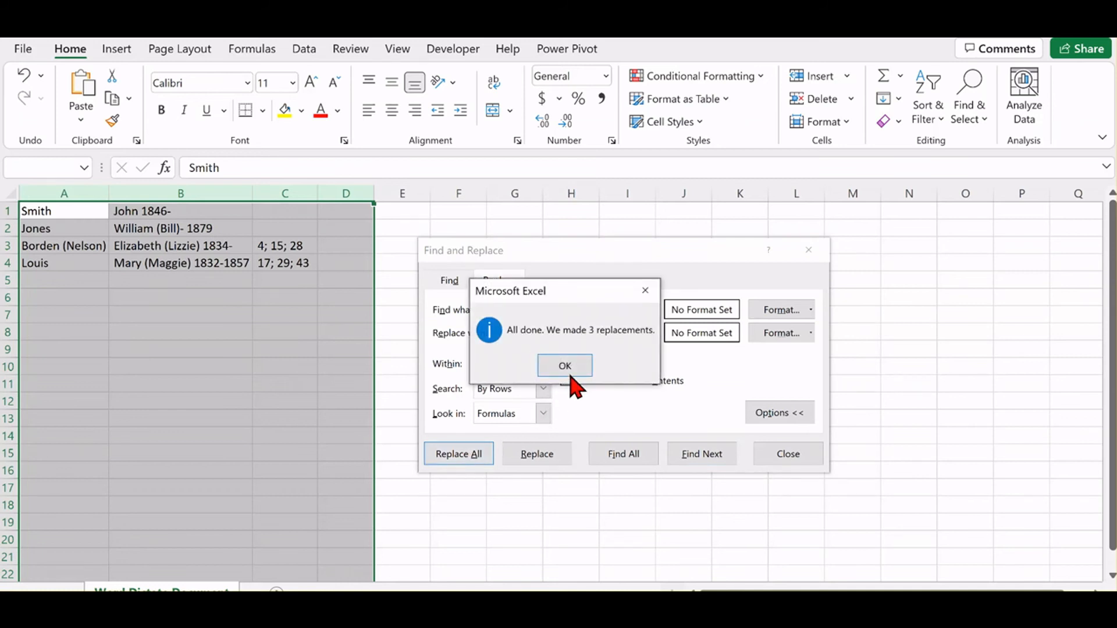
# - Replace ")- " with ") -" in cell B2 so the space comes before the hyphen, and finish replacing
pyautogui.click(581, 368)
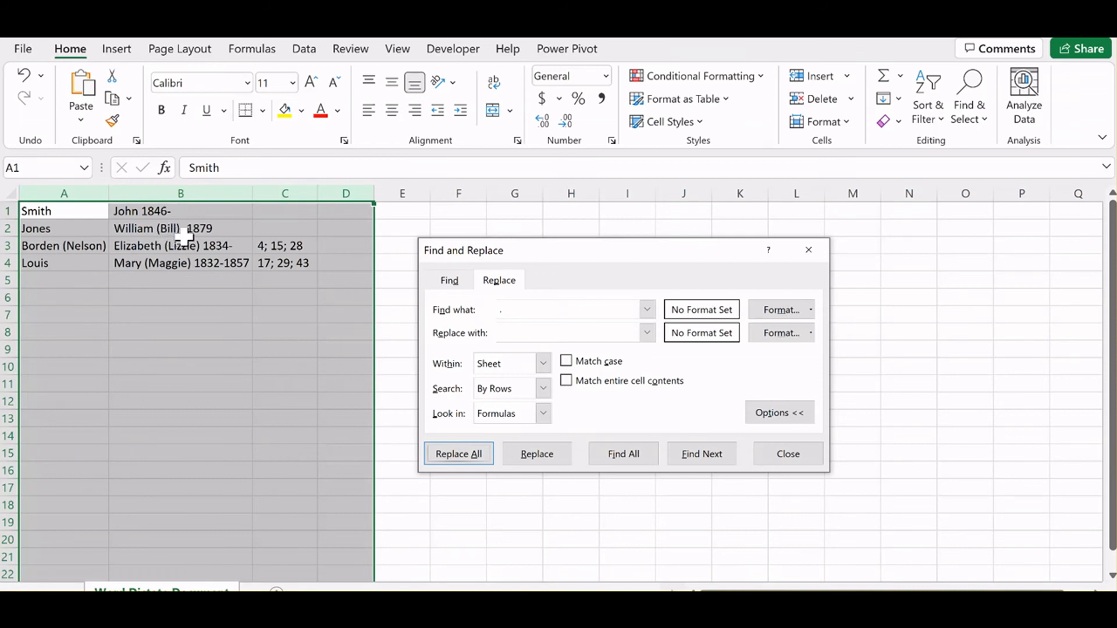
pyautogui.click(521, 310)
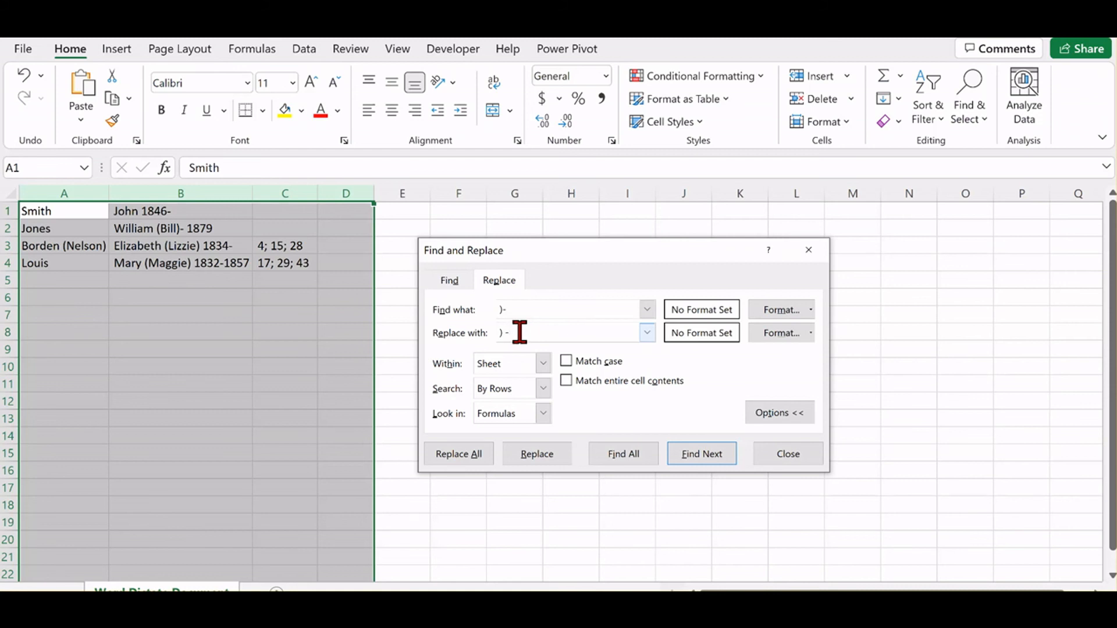
pyautogui.click(706, 460)
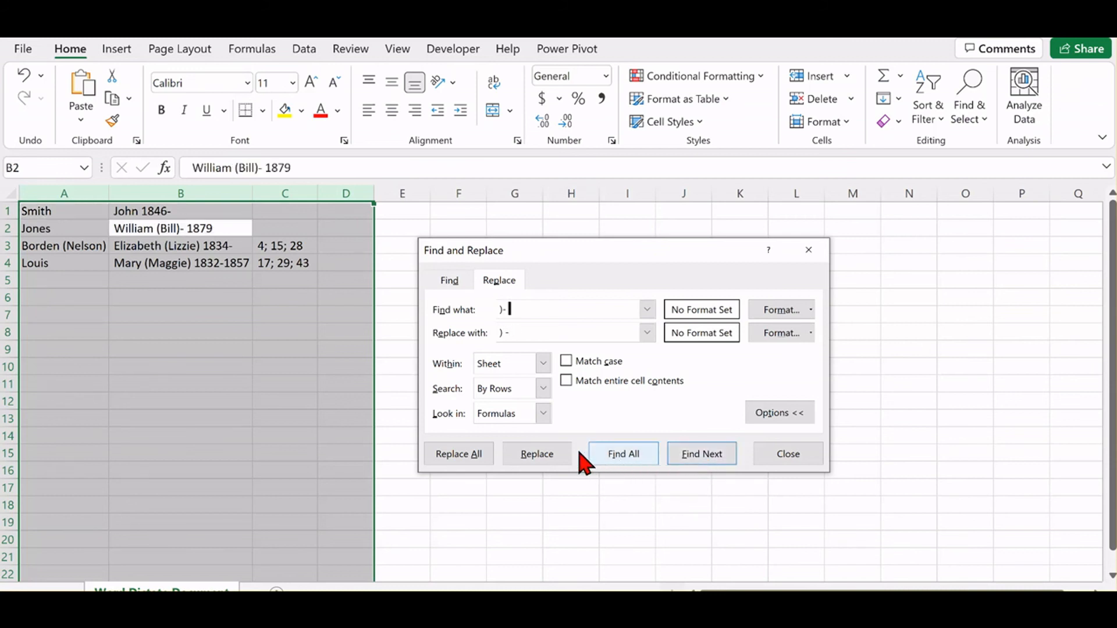
pyautogui.click(558, 456)
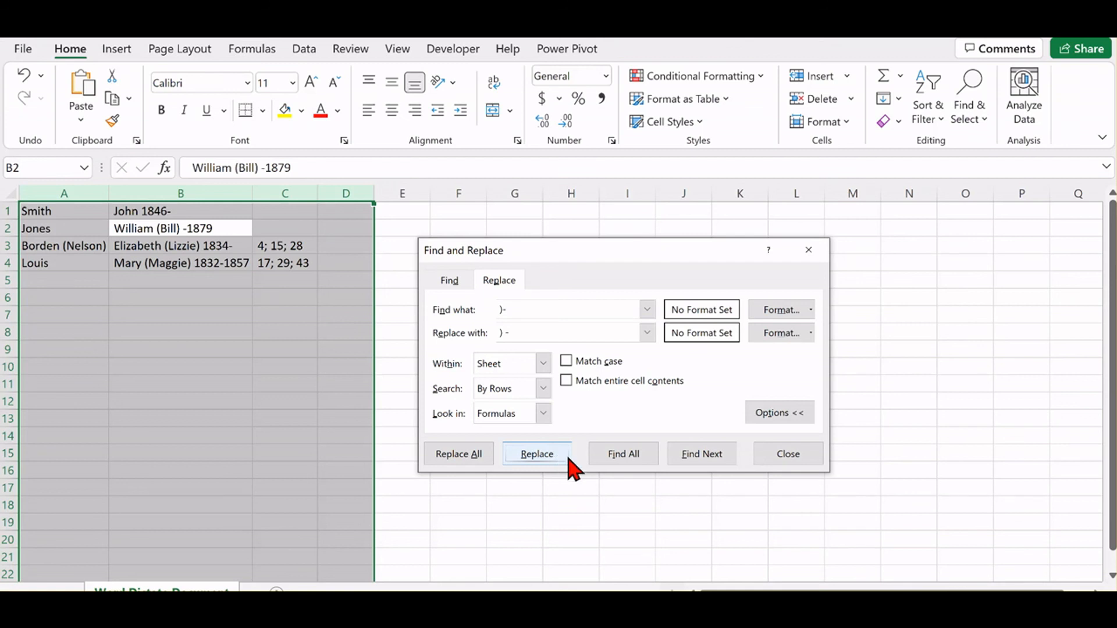
pyautogui.click(787, 455)
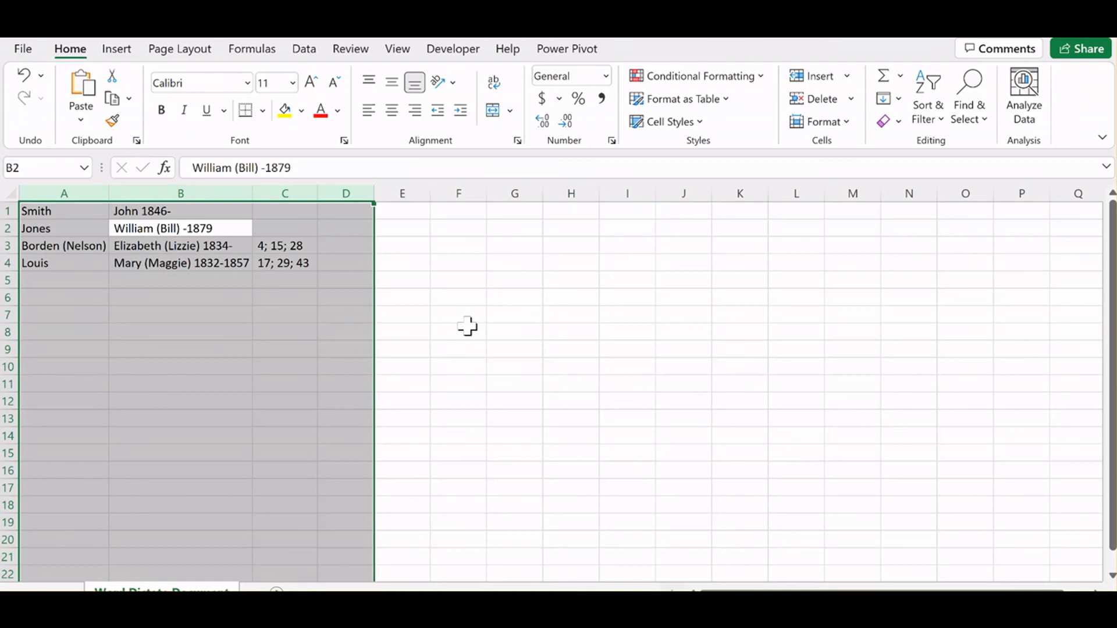
# - Insert a blank row above the first row of data
pyautogui.click(466, 282)
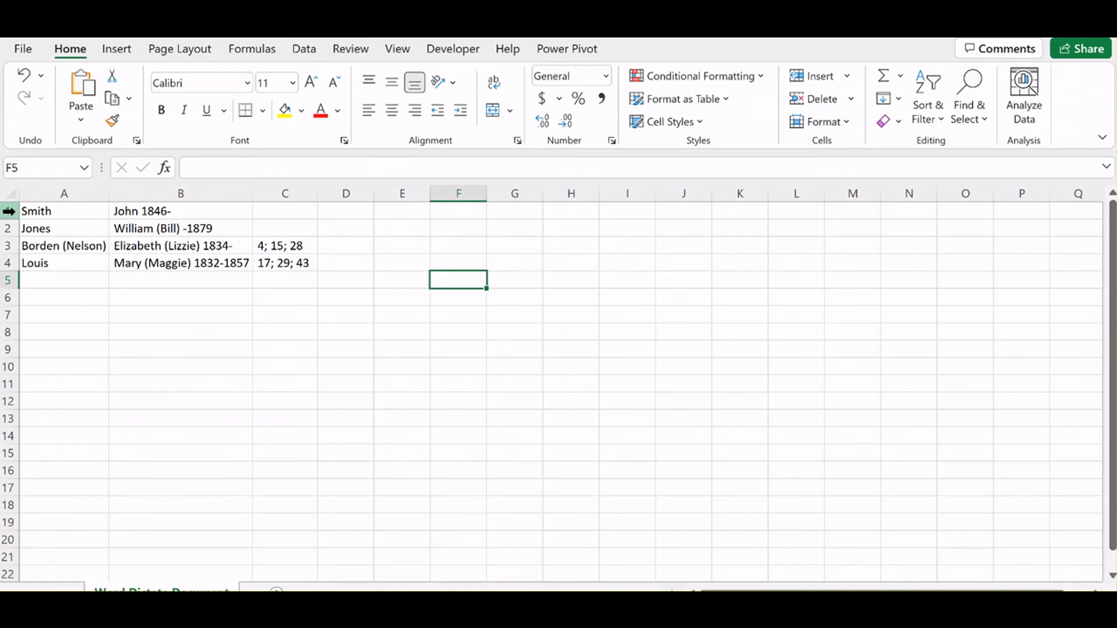
pyautogui.click(9, 210)
pyautogui.rightClick(32, 213)
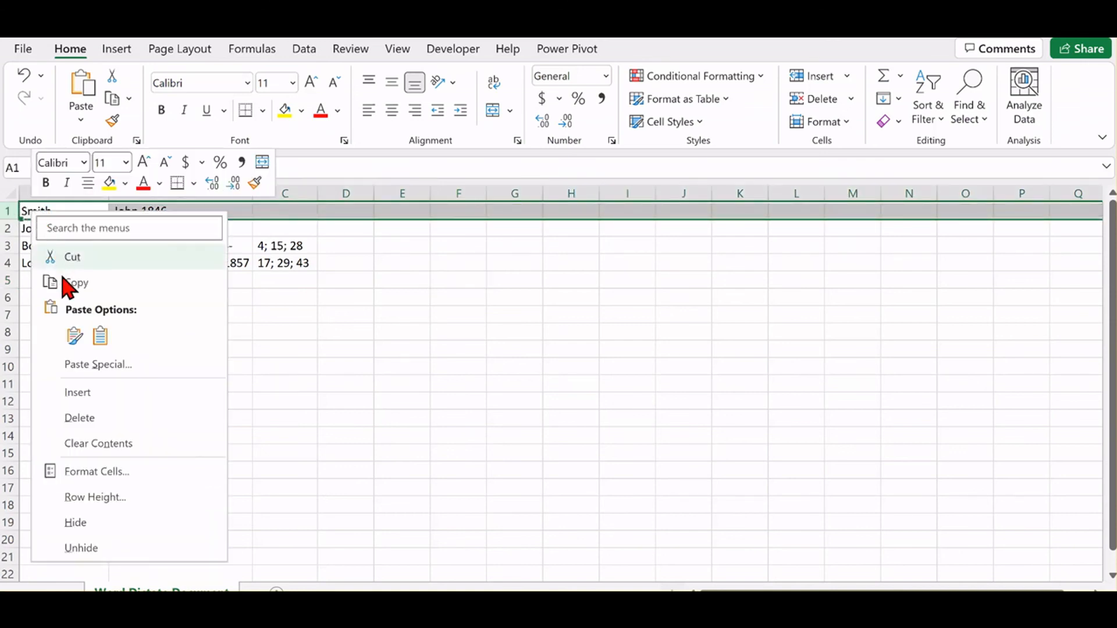
pyautogui.click(66, 393)
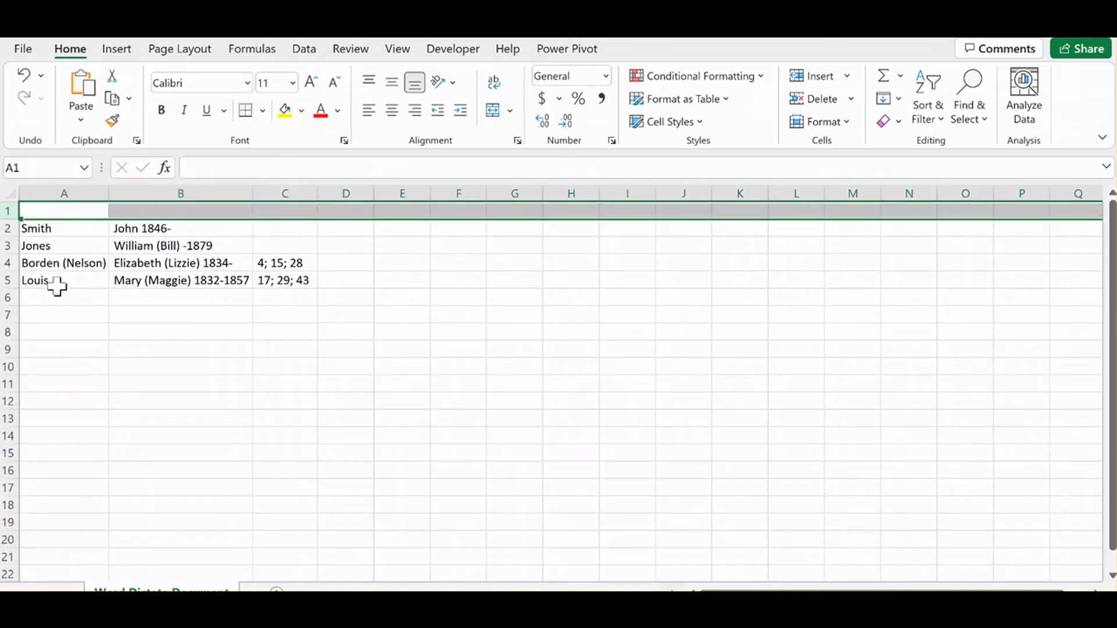
# - Enter the column headings SURNAME, GIVEN NAME and PAGE in cells A1 through C1
pyautogui.click(52, 211)
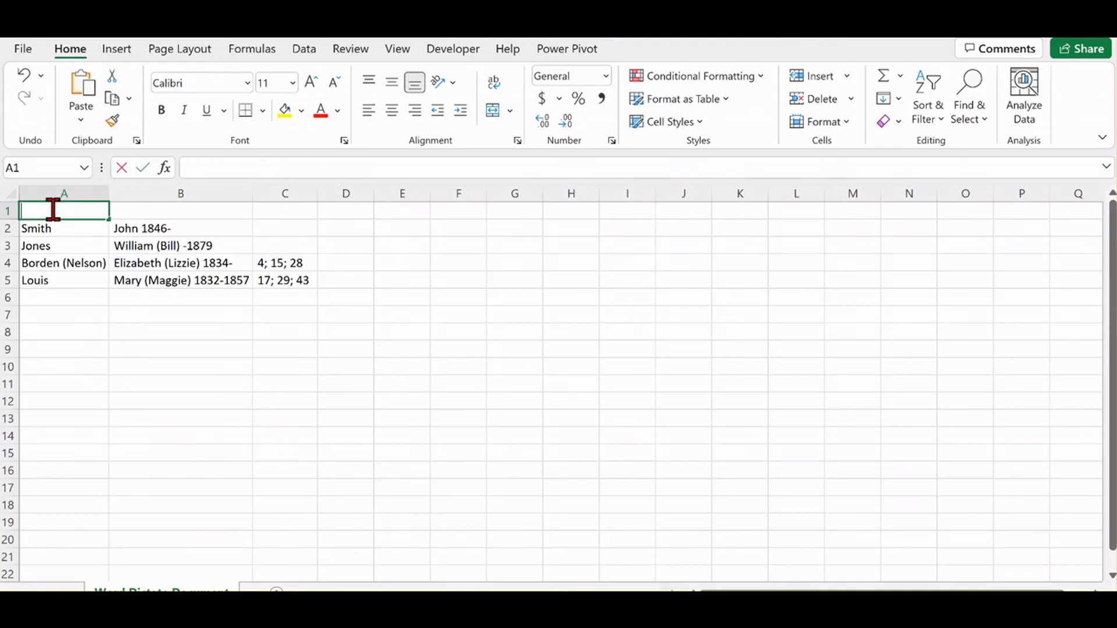
pyautogui.write('SURNAME')
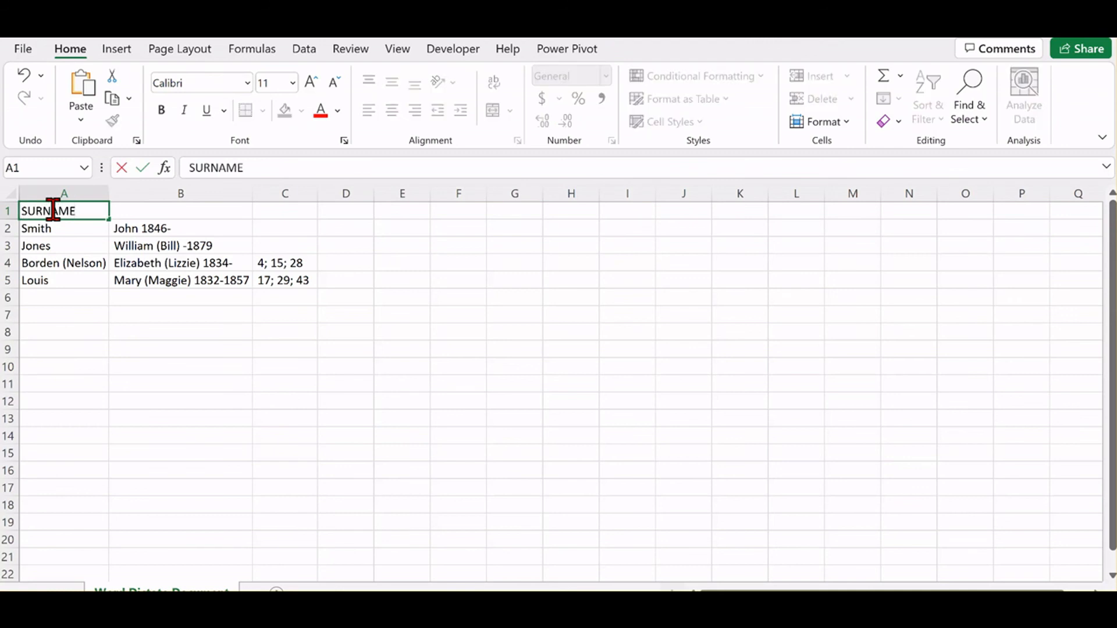
pyautogui.click(163, 213)
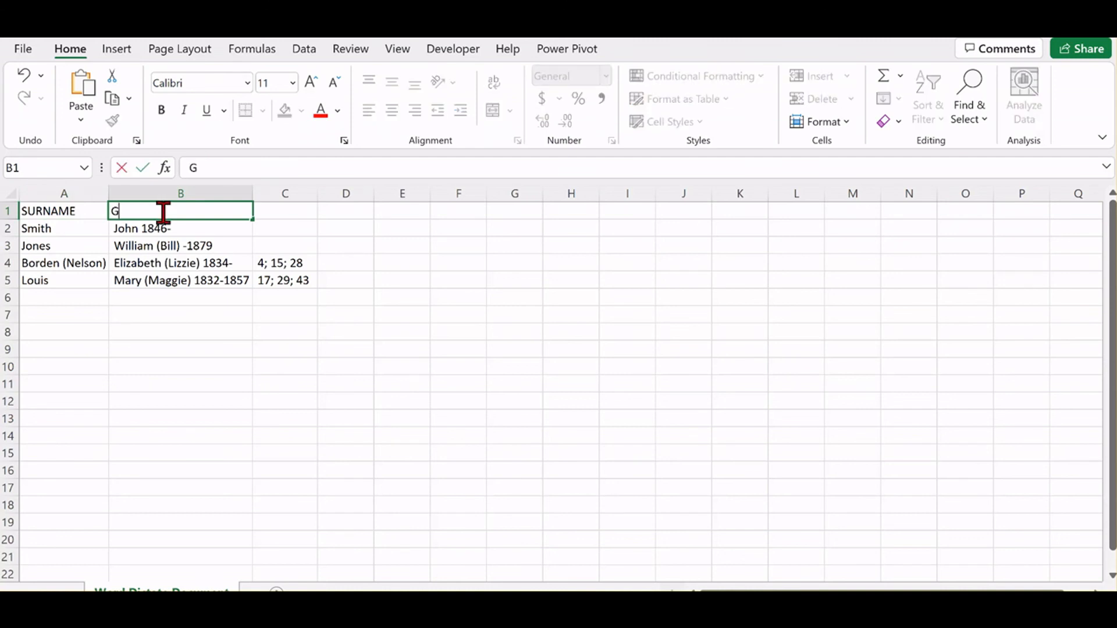
pyautogui.write('IVEN NAME')
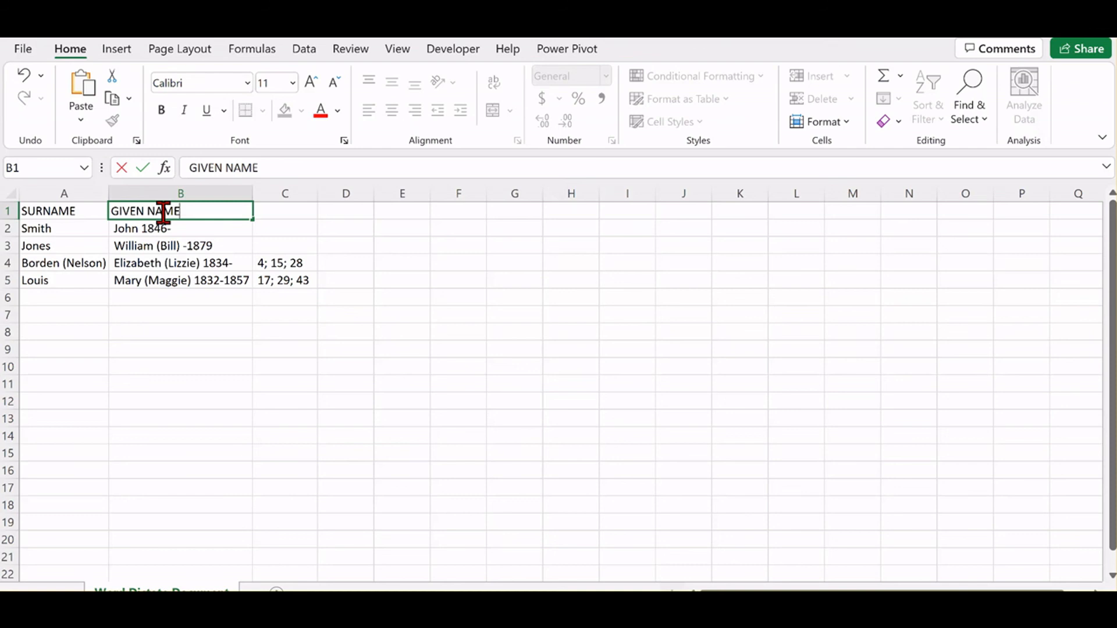
pyautogui.click(286, 209)
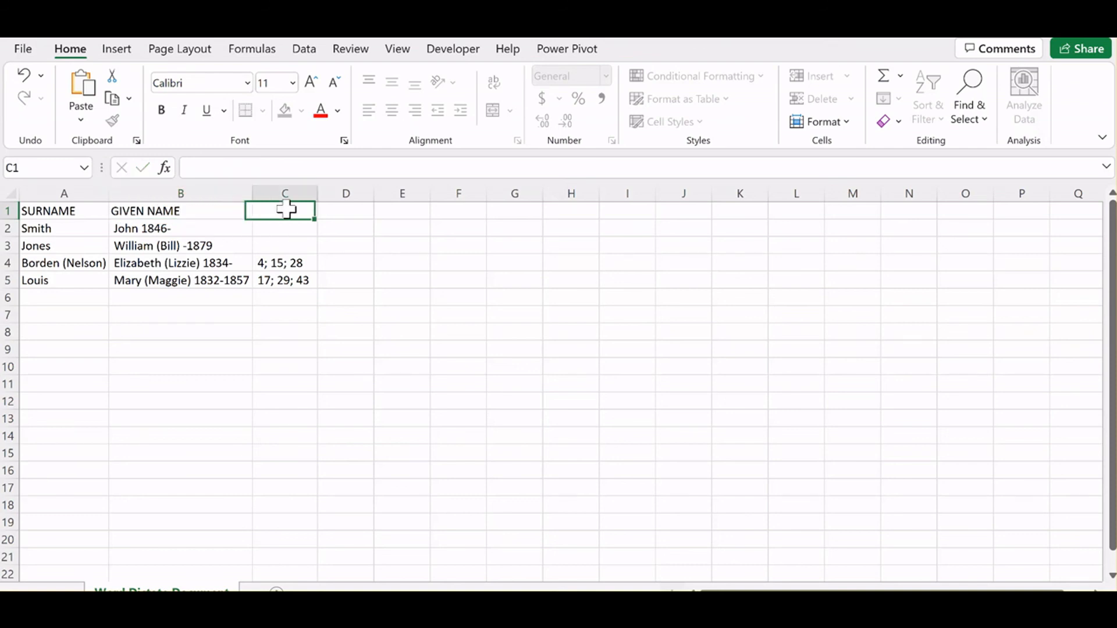
pyautogui.write('PAGE')
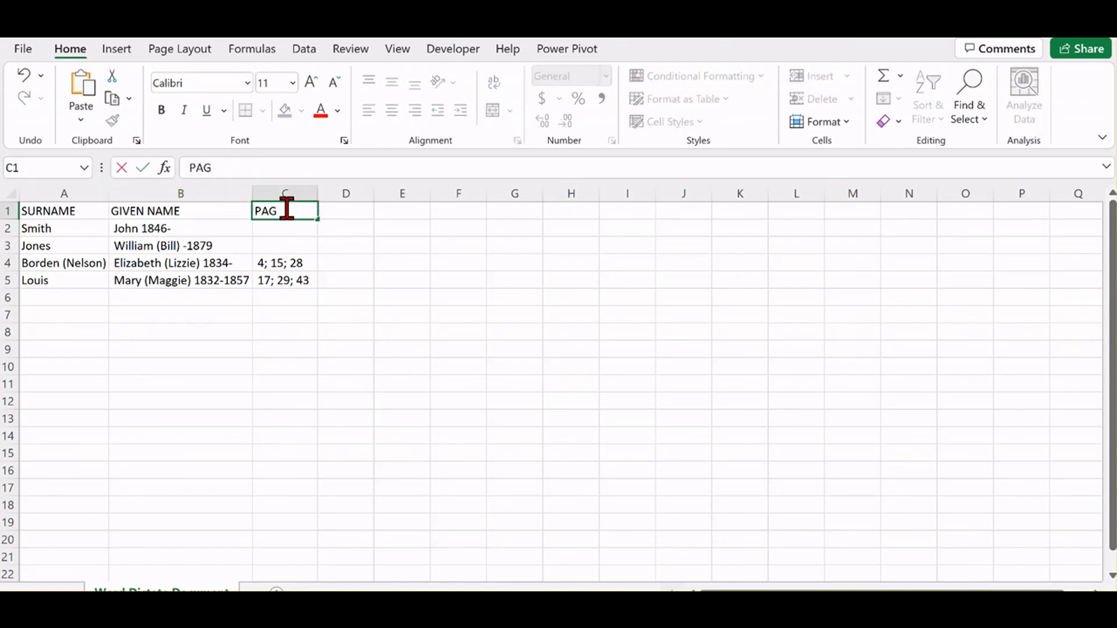